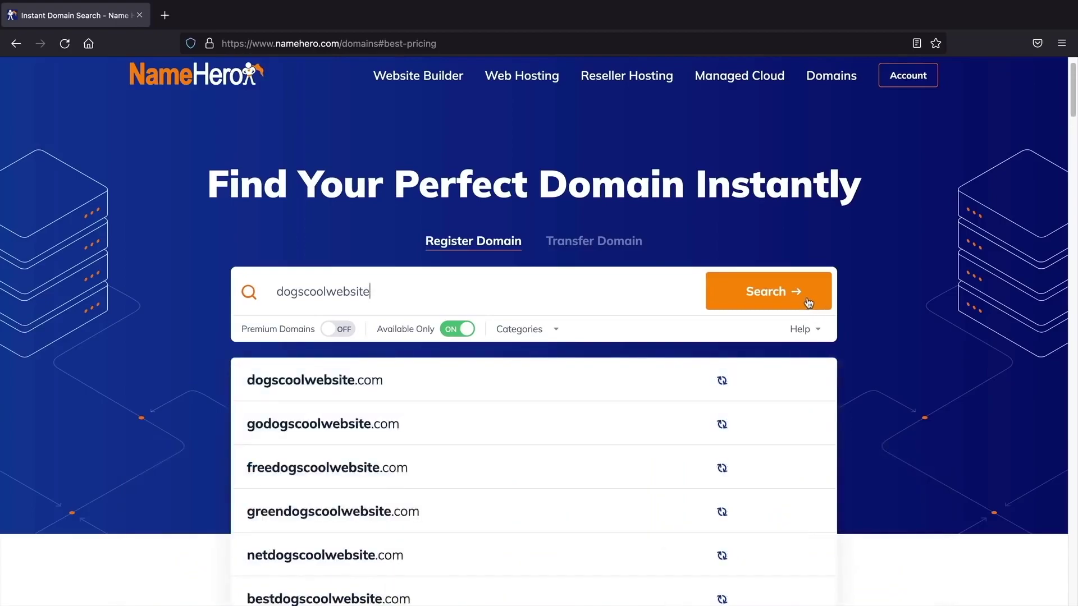
# Step: Search NameHero for available domain names matching 'dogscoolwebsite'
pyautogui.middleClick(892, 339)
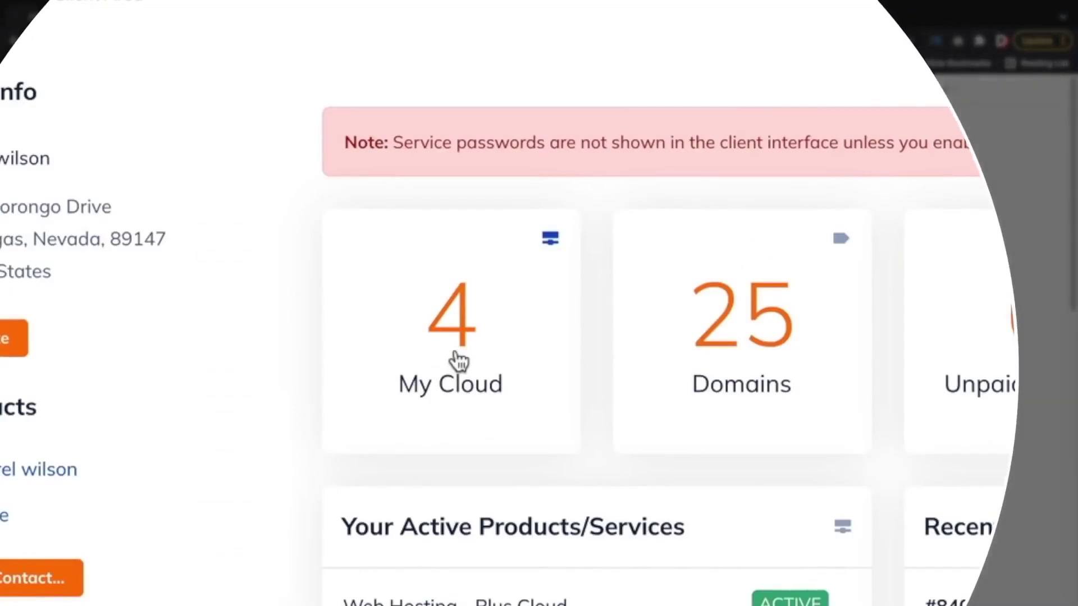
# Step: From My Cloud, go to the dwhosting9.com Web Hosting plan and log into its cPanel
pyautogui.click(460, 360)
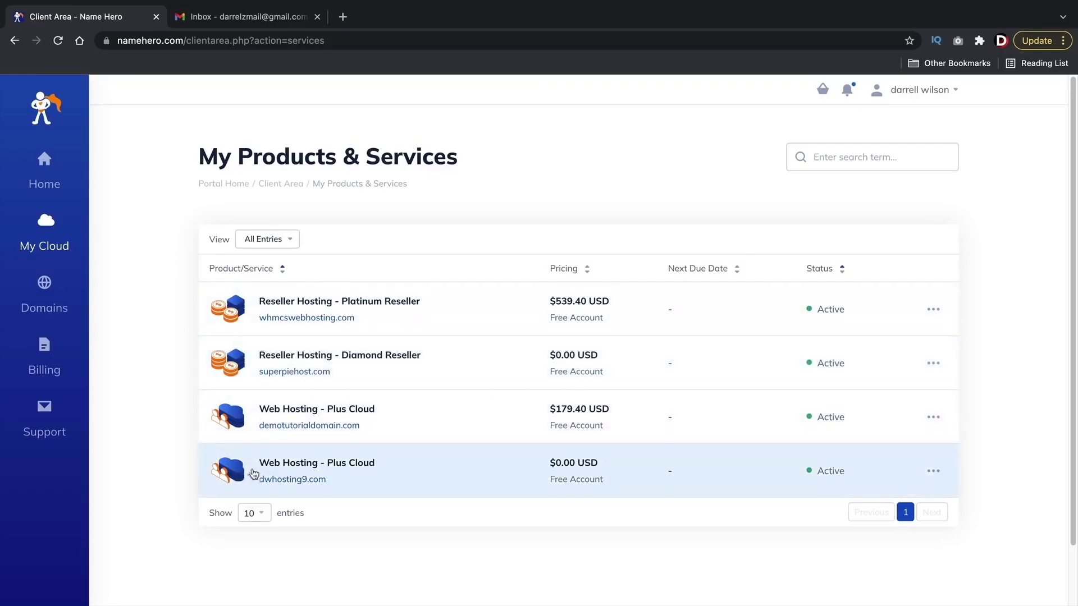
pyautogui.click(228, 475)
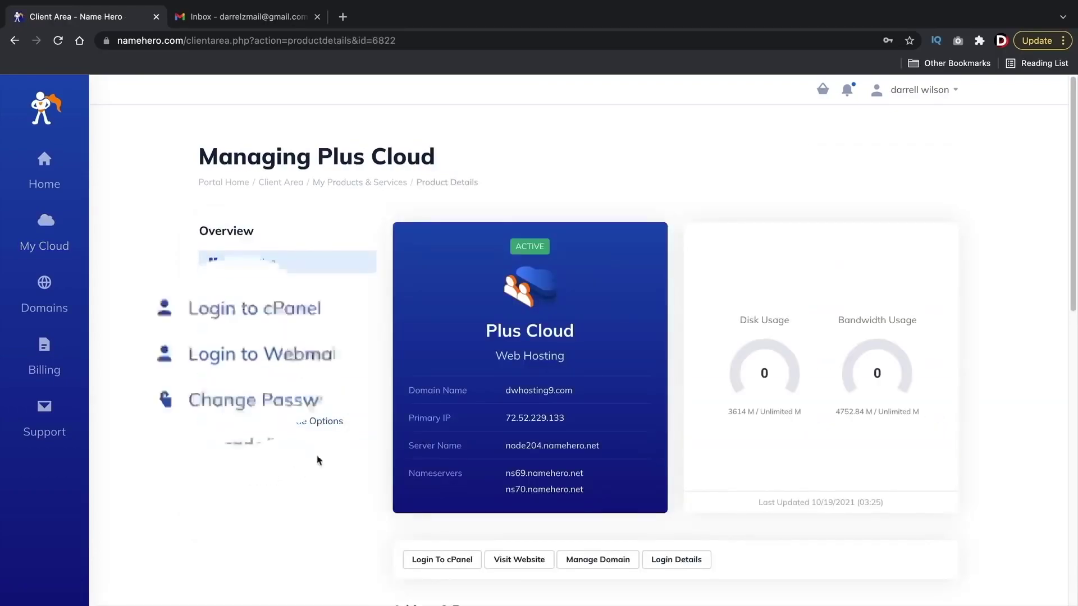
pyautogui.click(277, 315)
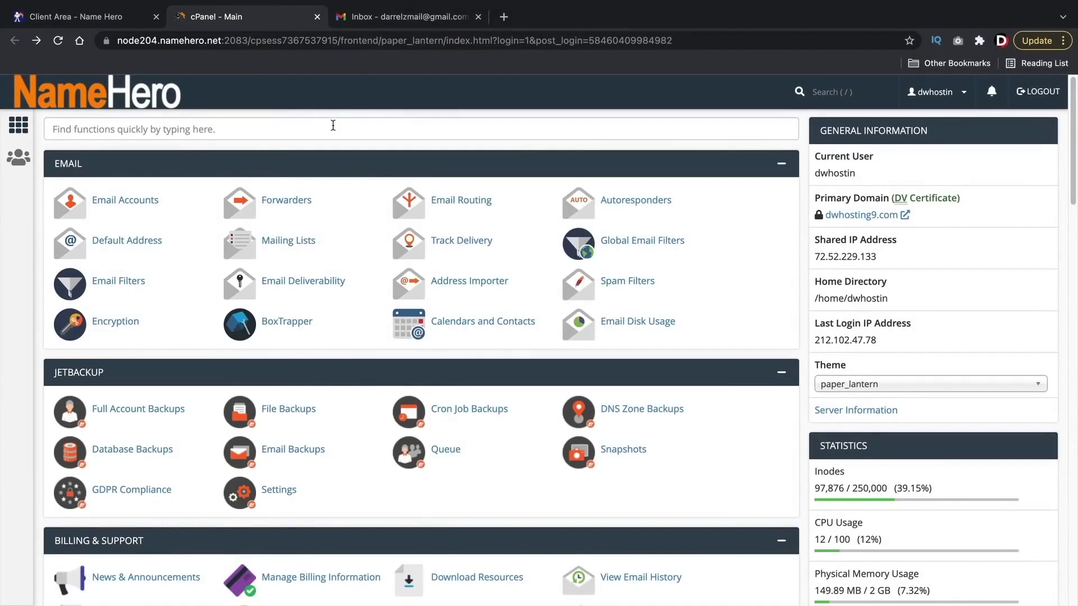
# Step: Find Email Accounts through the cPanel search for 'email'
pyautogui.click(167, 131)
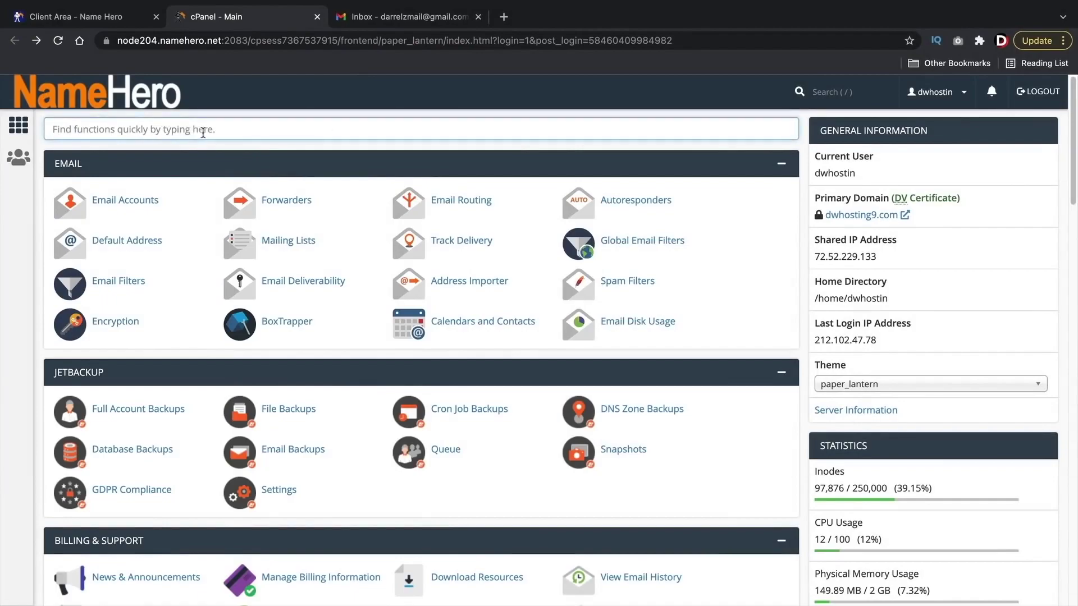
pyautogui.write('email')
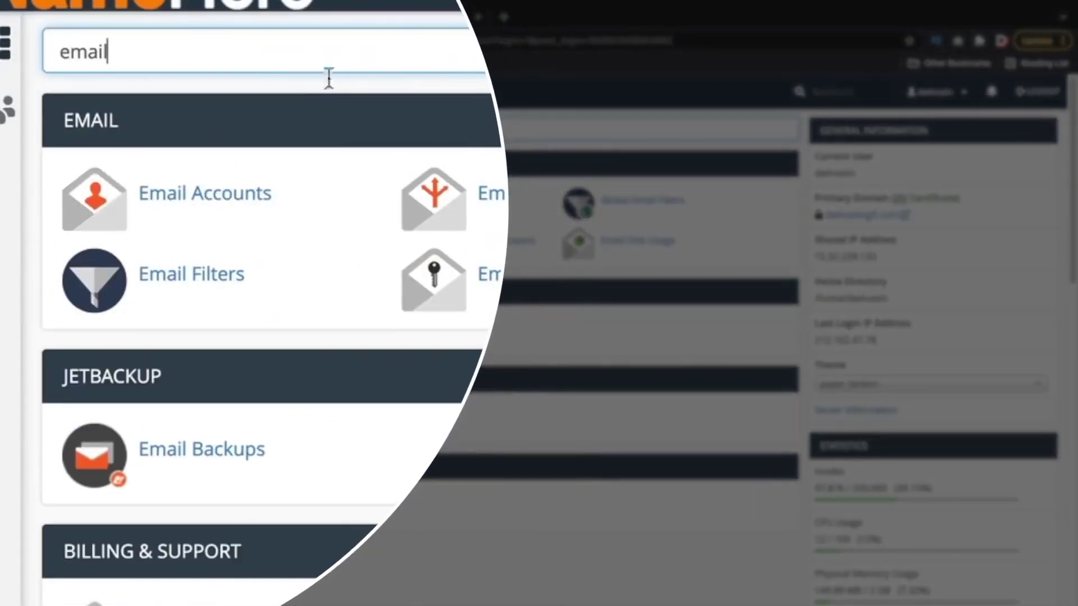
pyautogui.click(217, 205)
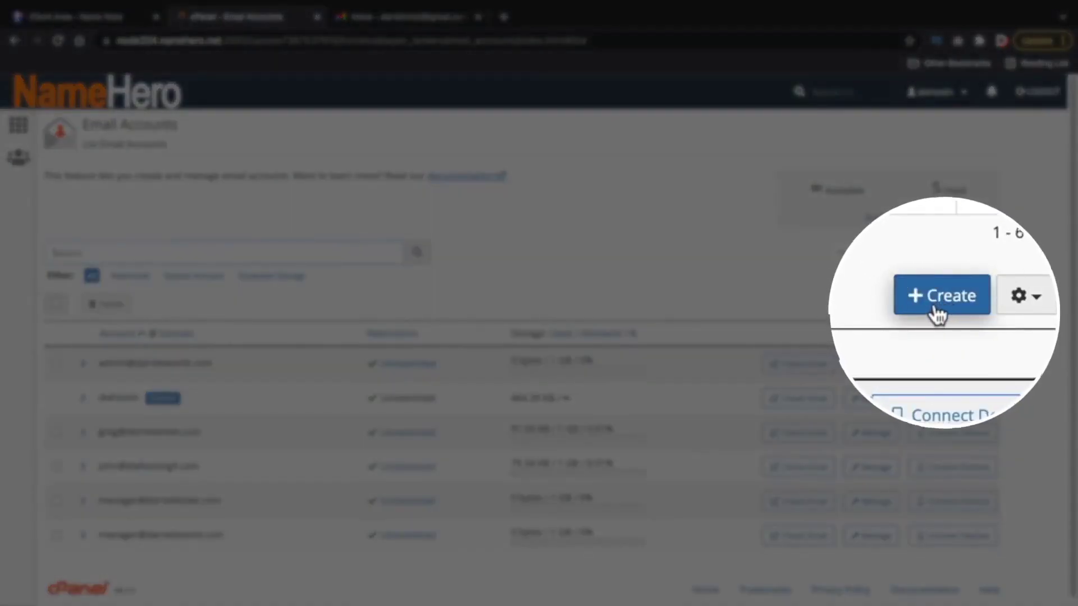
pyautogui.click(941, 303)
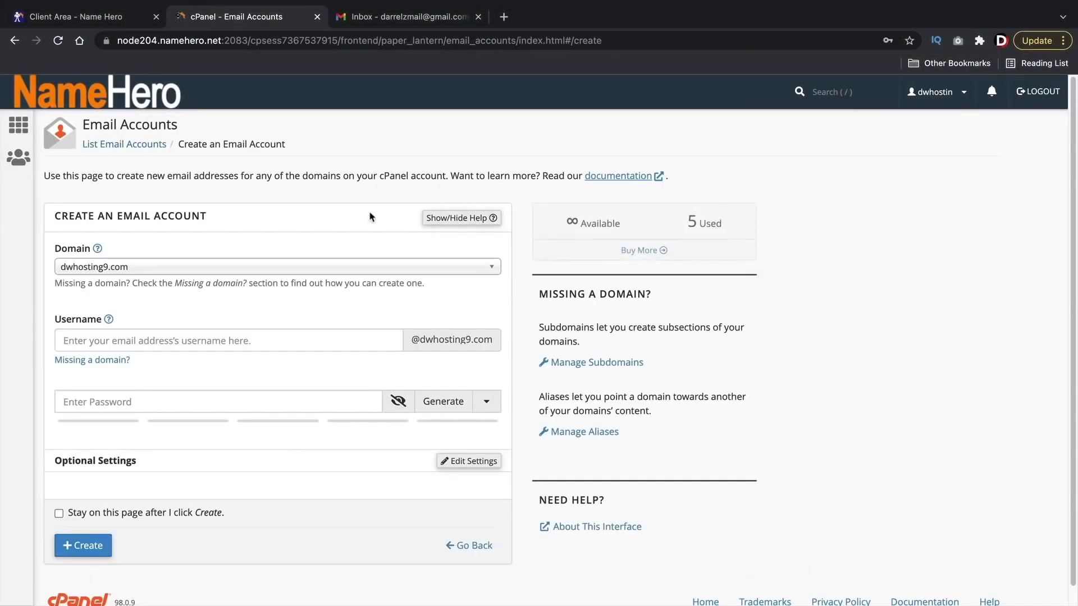
pyautogui.click(147, 270)
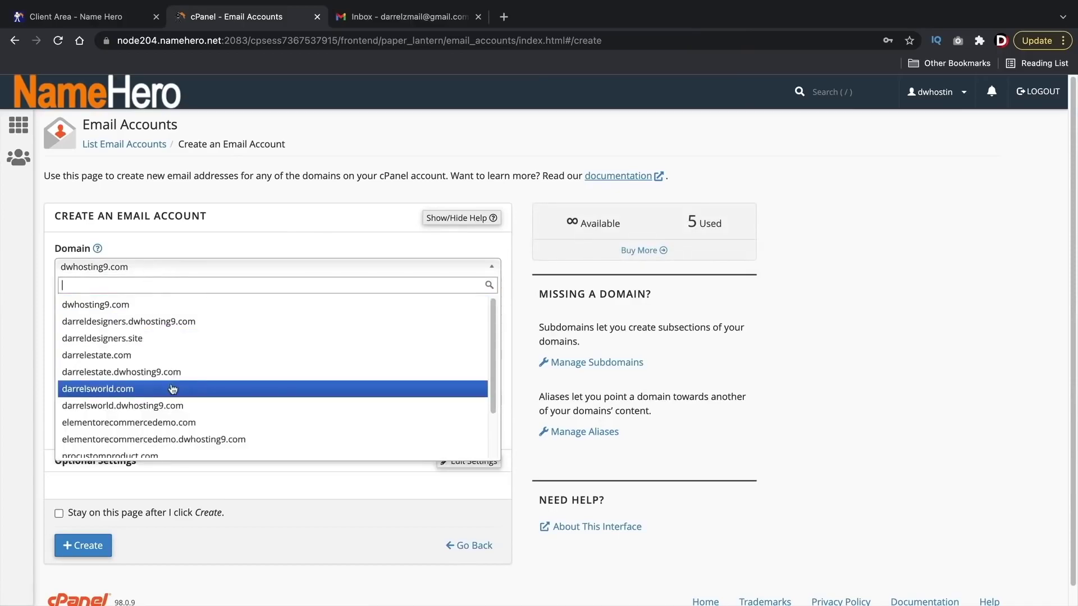
pyautogui.scroll(-2, 172, 390)
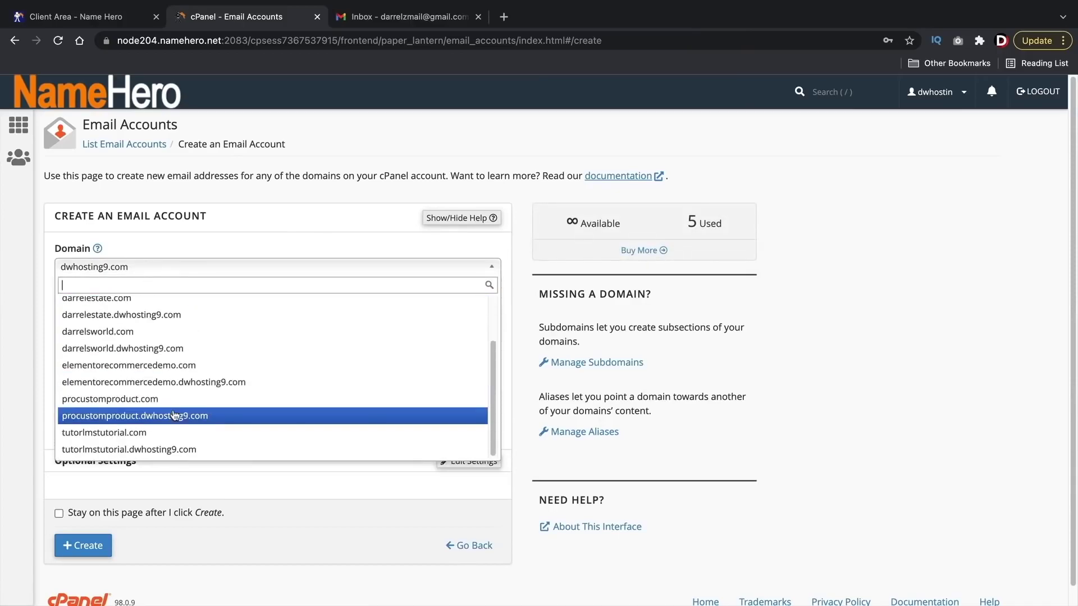
pyautogui.scroll(1, 154, 357)
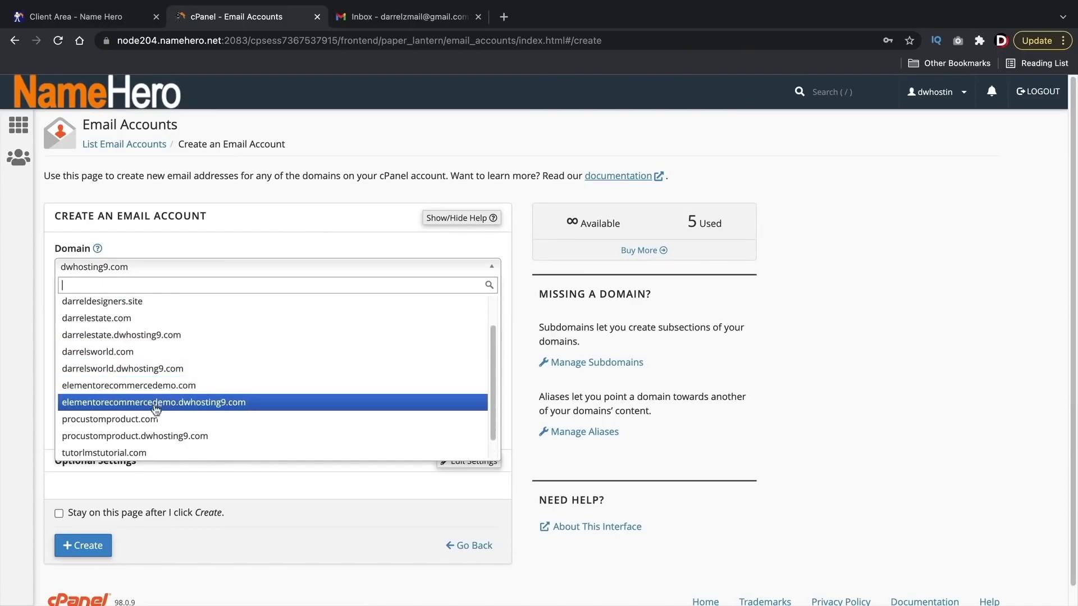
pyautogui.click(155, 352)
pyautogui.click(165, 337)
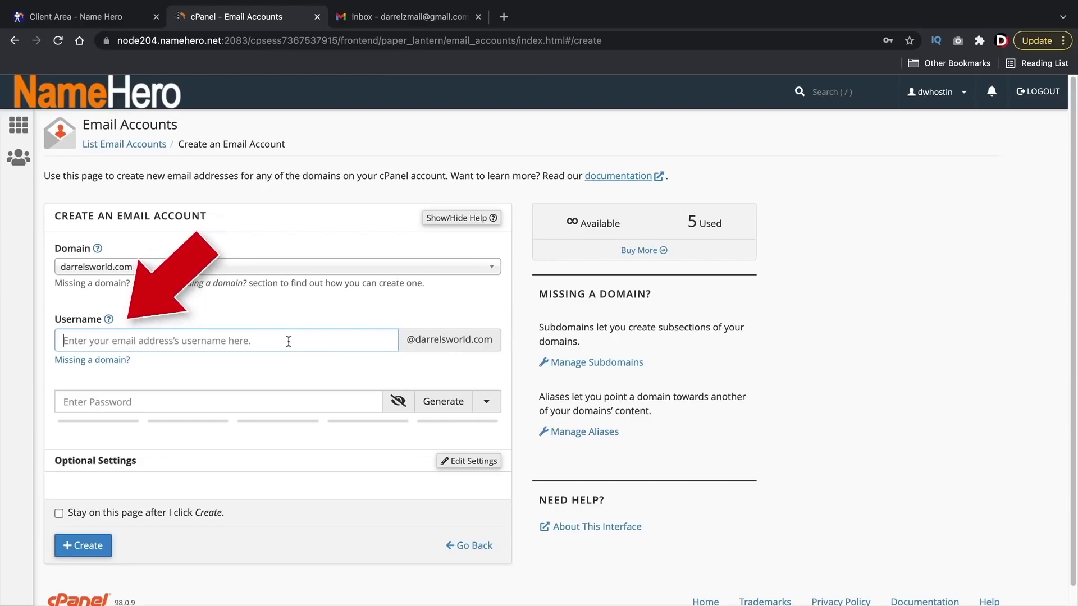
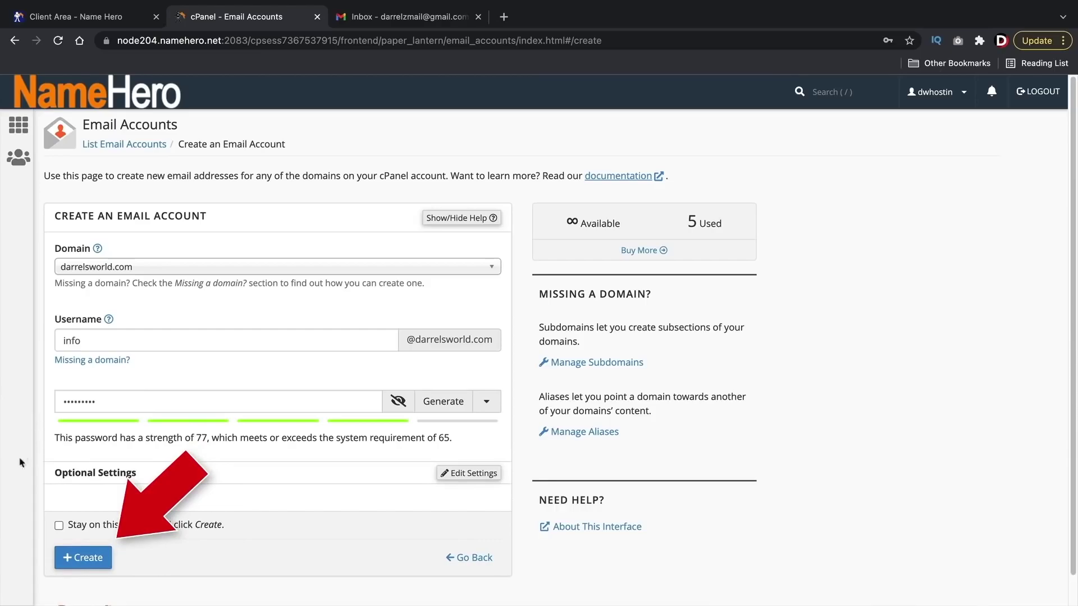
pyautogui.click(94, 559)
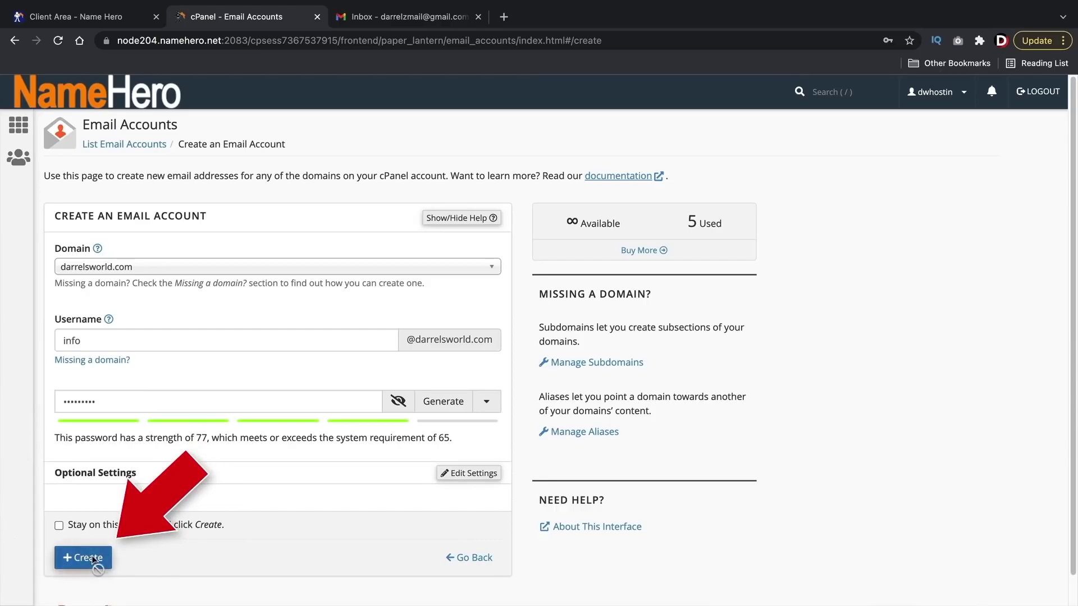
pyautogui.scroll(-1, 578, 284)
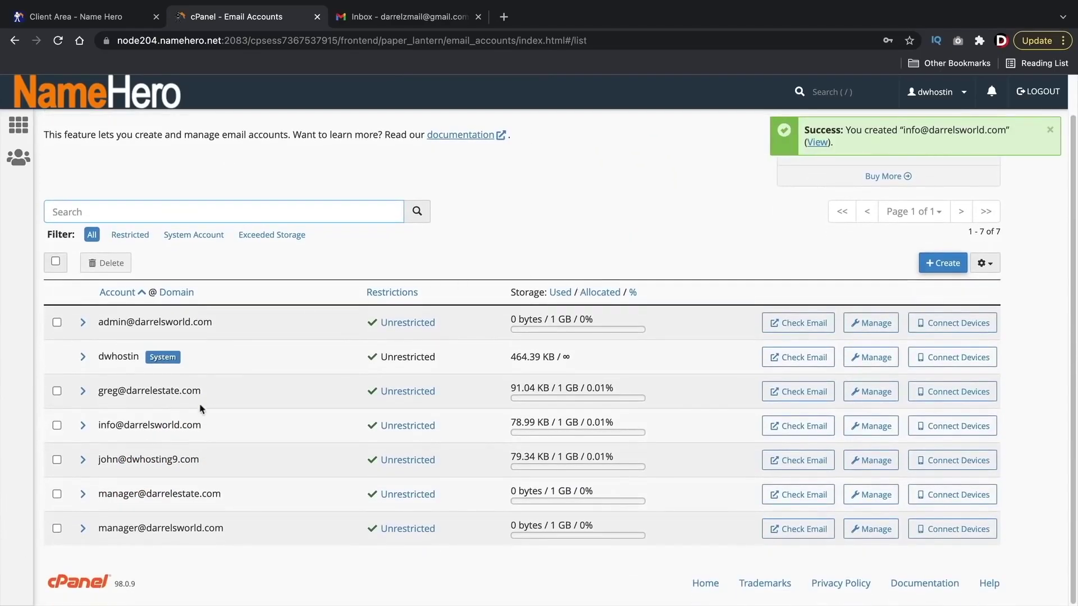
# Step: Go to the info account's webmail through Check Email and enter its Roundcube inbox
pyautogui.moveTo(221, 435); pyautogui.dragTo(195, 425)
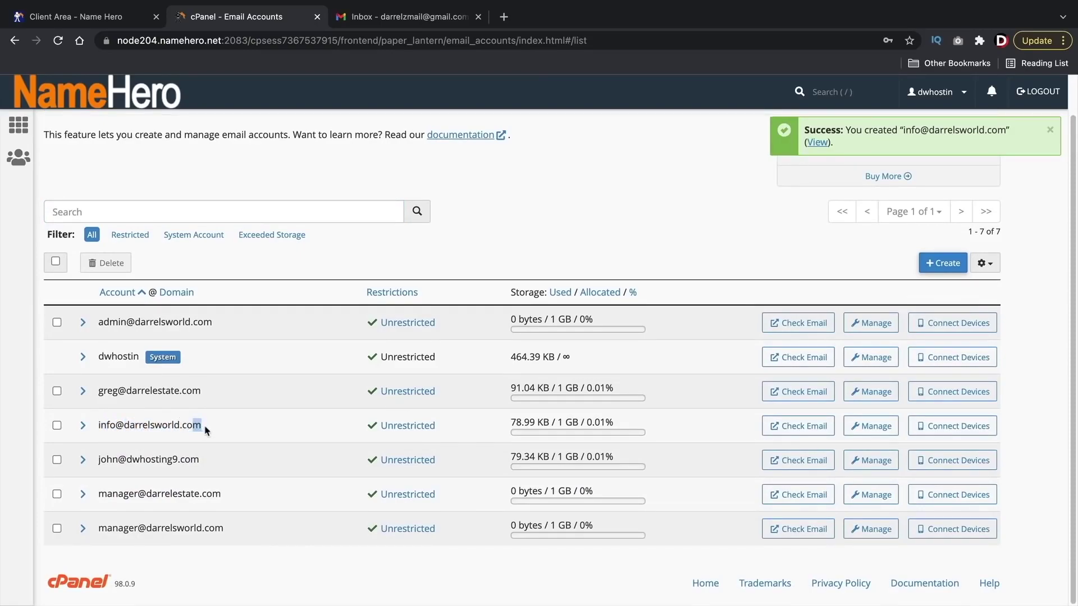
pyautogui.click(803, 427)
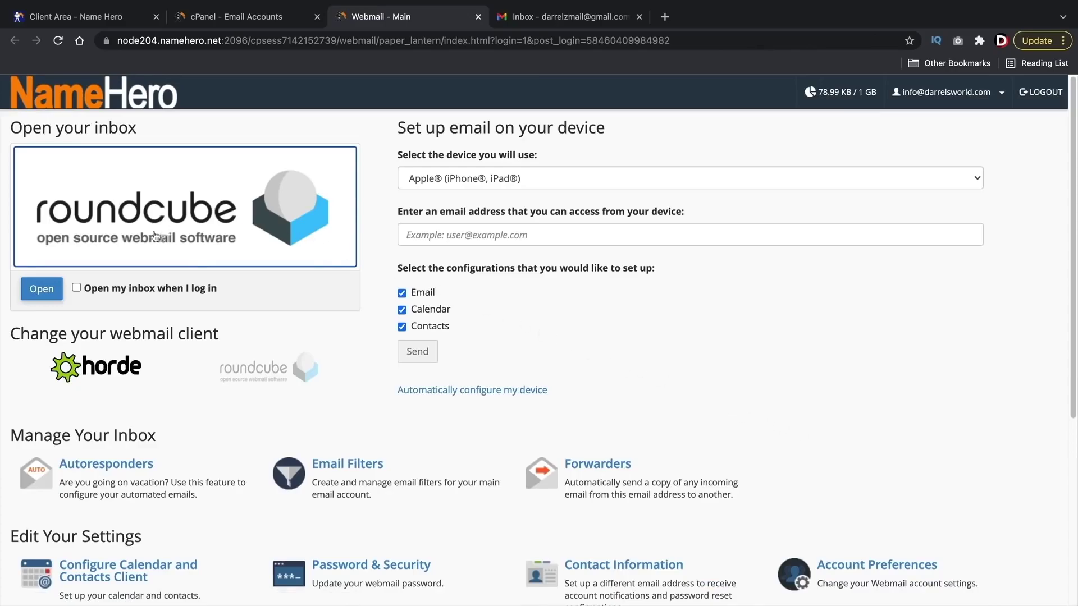
pyautogui.click(42, 290)
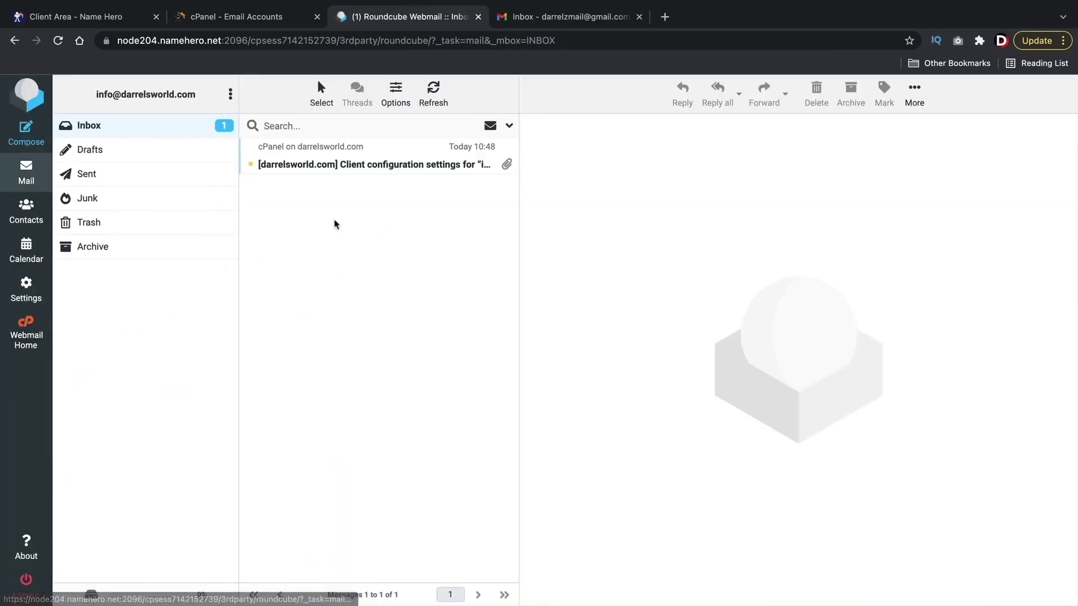
pyautogui.moveTo(201, 97); pyautogui.dragTo(92, 95)
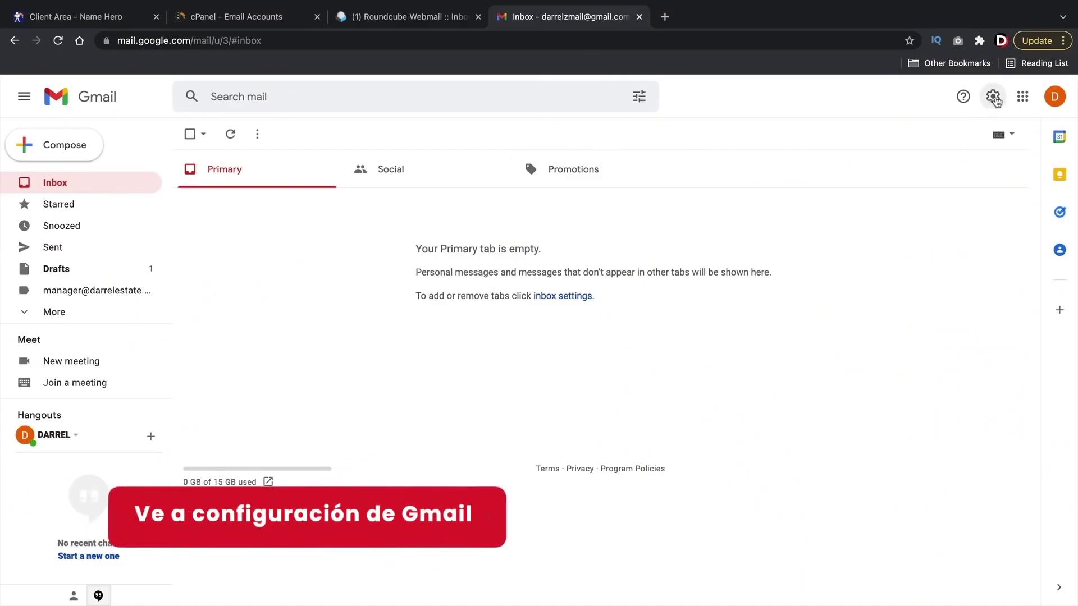
# Step: Go to Gmail's Accounts and Import settings and start 'Add a mail account'
pyautogui.click(994, 97)
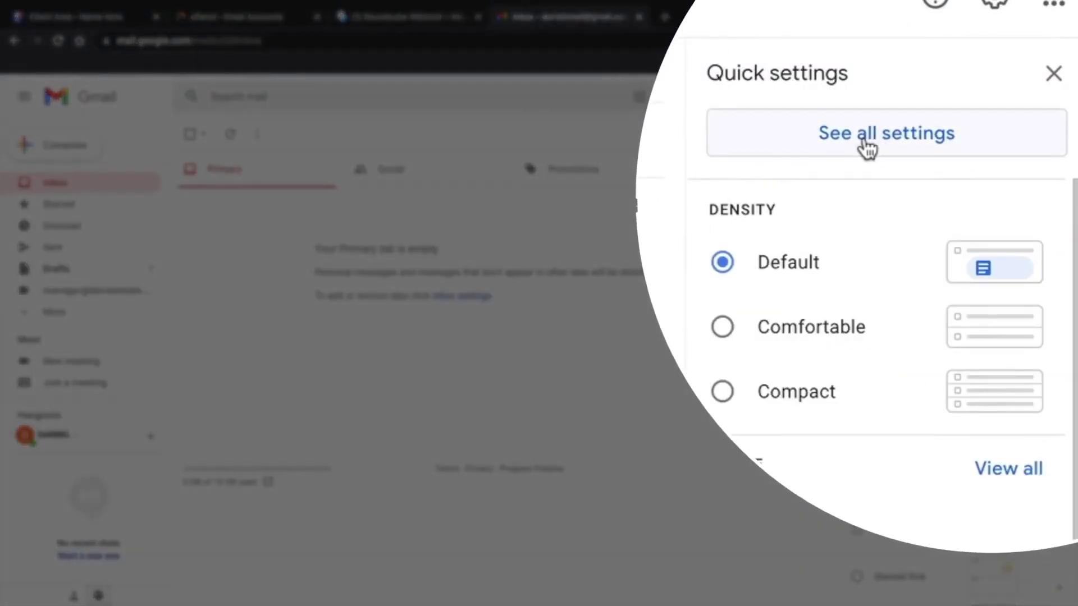
pyautogui.click(867, 149)
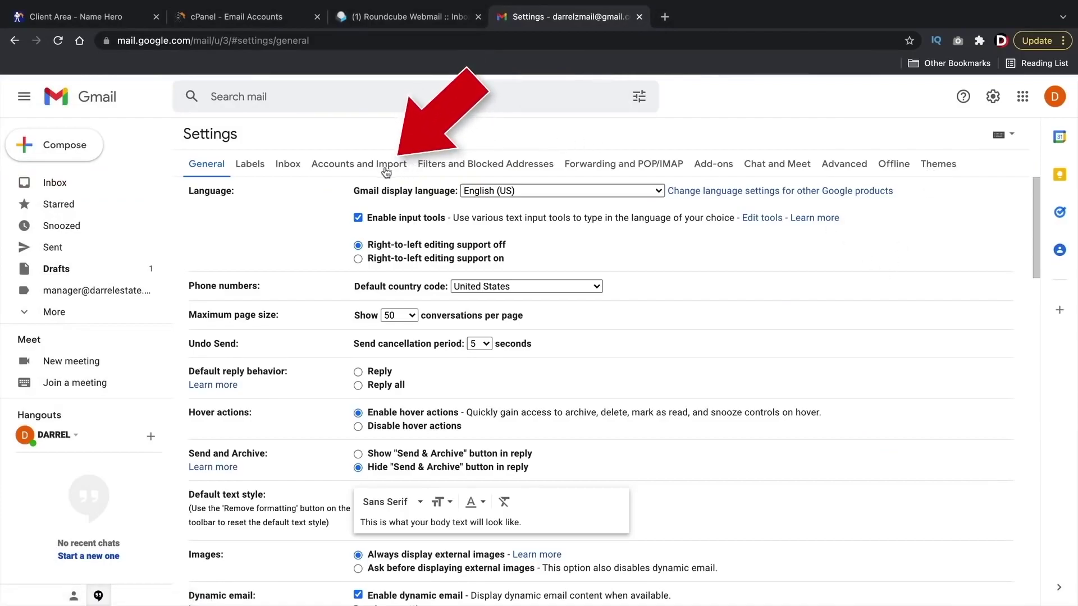
pyautogui.click(367, 169)
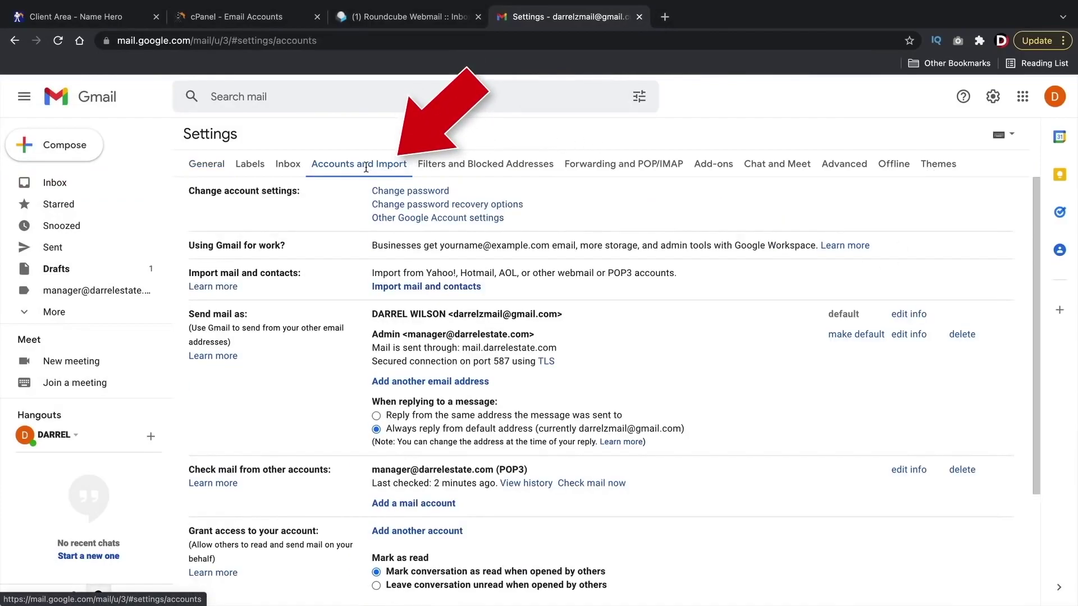
pyautogui.scroll(-3, 364, 291)
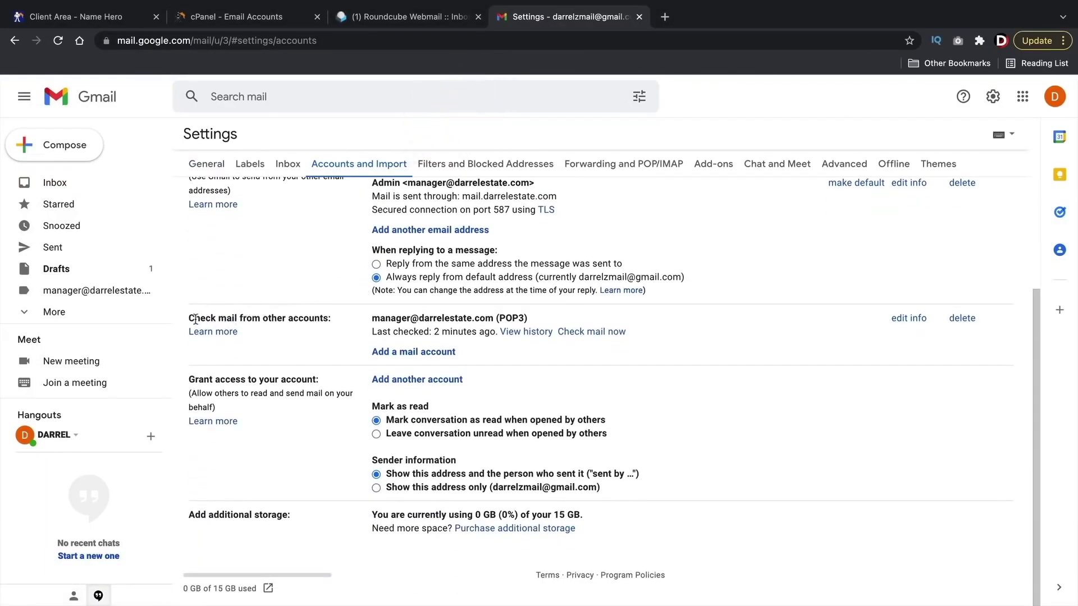
pyautogui.moveTo(196, 319); pyautogui.dragTo(328, 319)
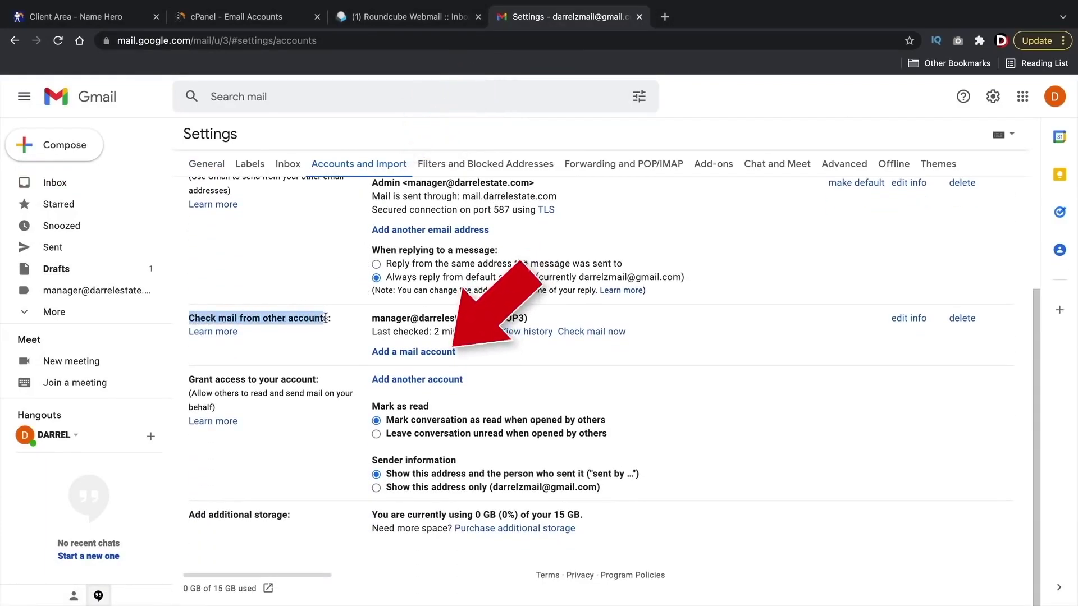
pyautogui.click(291, 349)
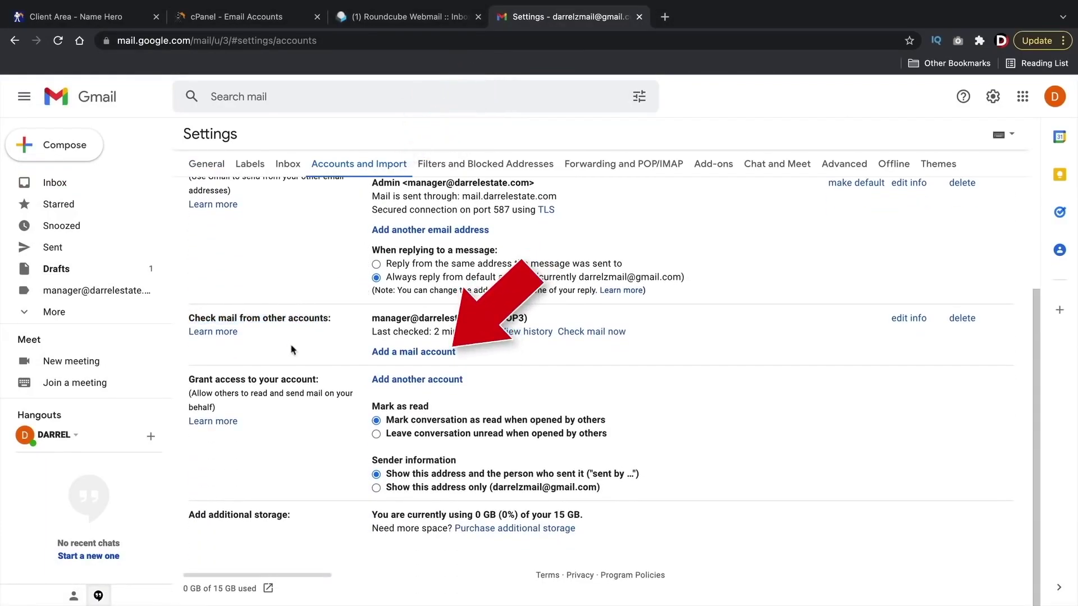
pyautogui.click(418, 353)
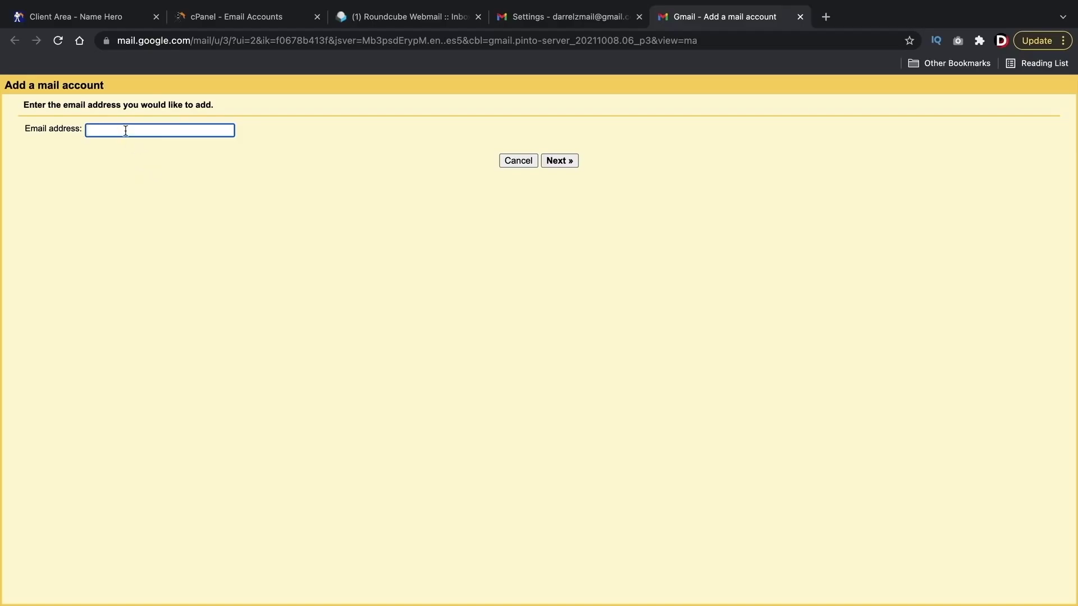
# Step: Display the info mailbox's non-SSL/TLS mail client settings in cPanel
pyautogui.click(214, 18)
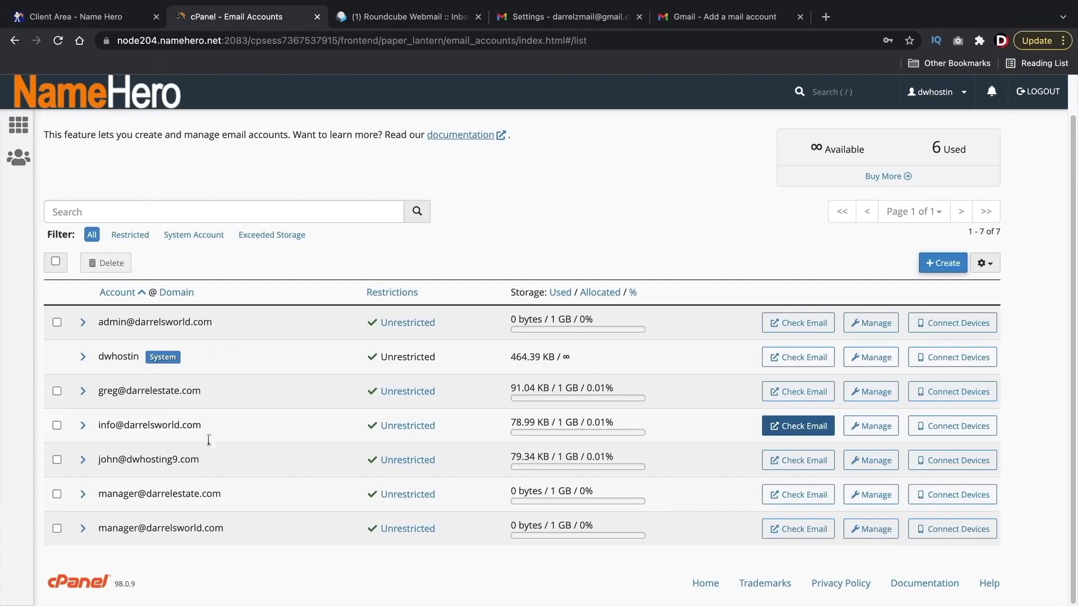
pyautogui.moveTo(100, 427); pyautogui.dragTo(205, 429)
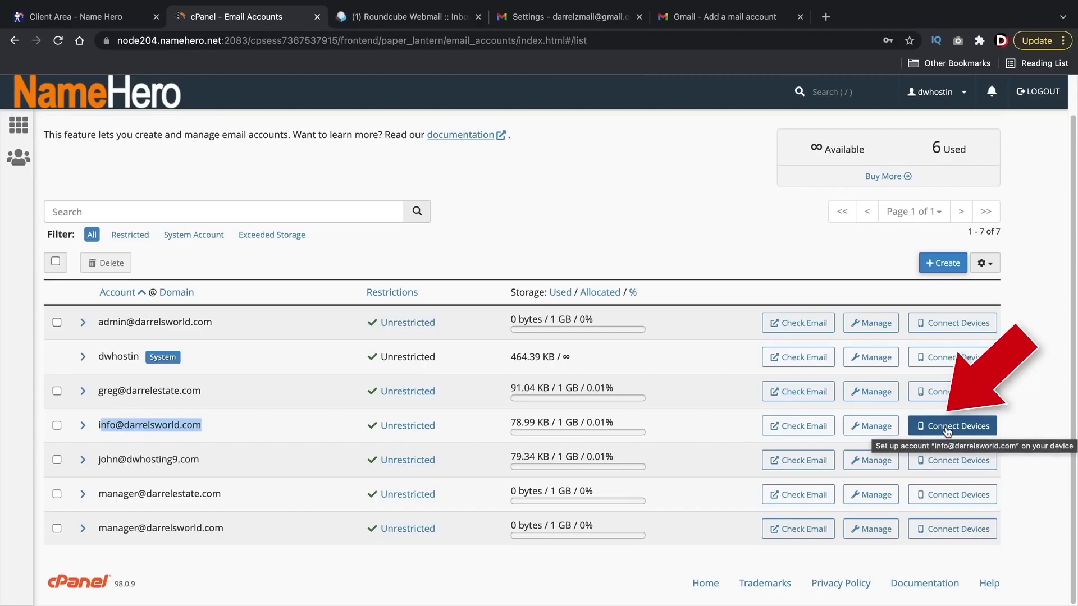
pyautogui.click(948, 430)
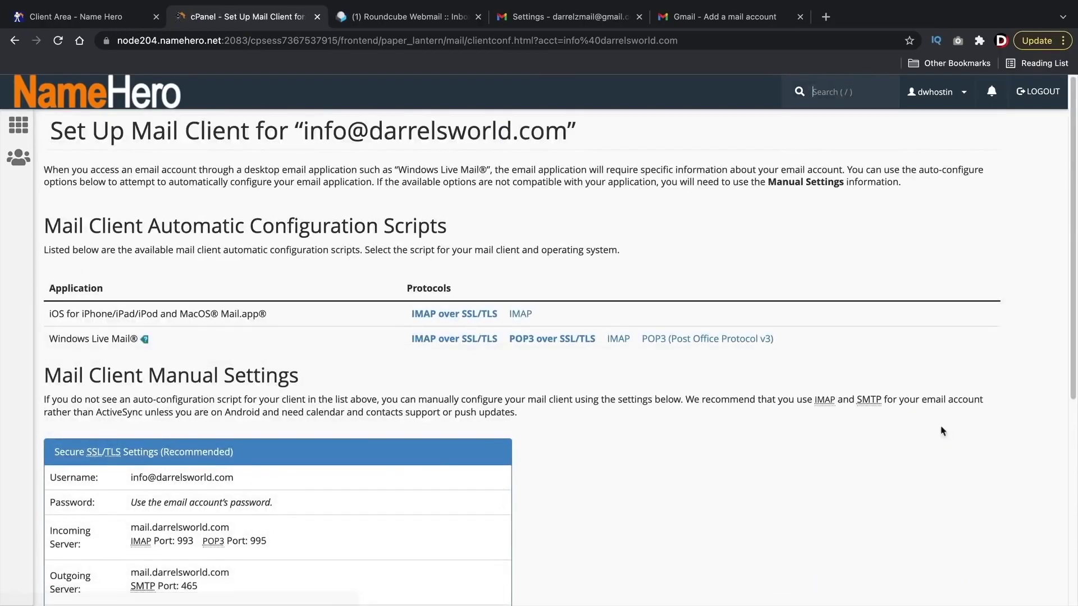
pyautogui.scroll(-5, 646, 393)
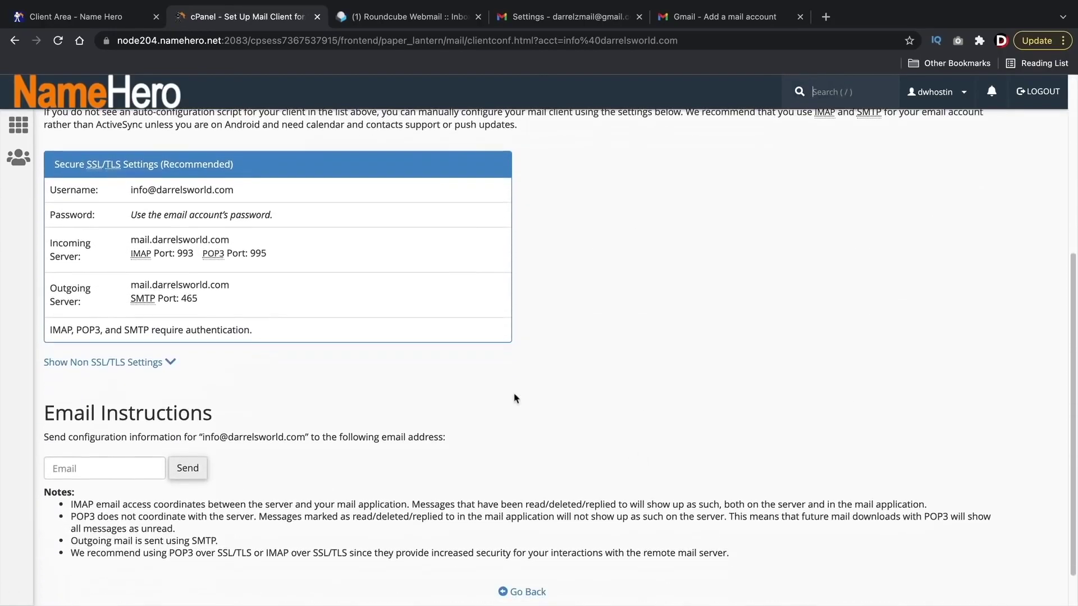
pyautogui.click(172, 365)
pyautogui.scroll(-2, 213, 315)
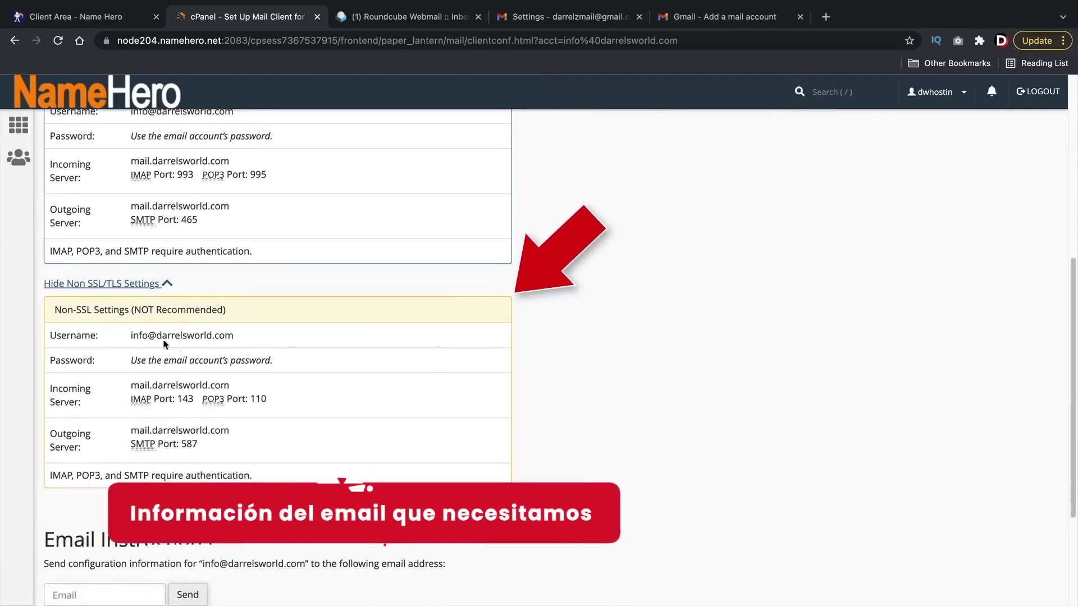
# Step: Copy the full non-SSL username and return to Gmail's Add a mail account window
pyautogui.tripleClick(162, 336)
pyautogui.rightClick(162, 335)
pyautogui.click(188, 365)
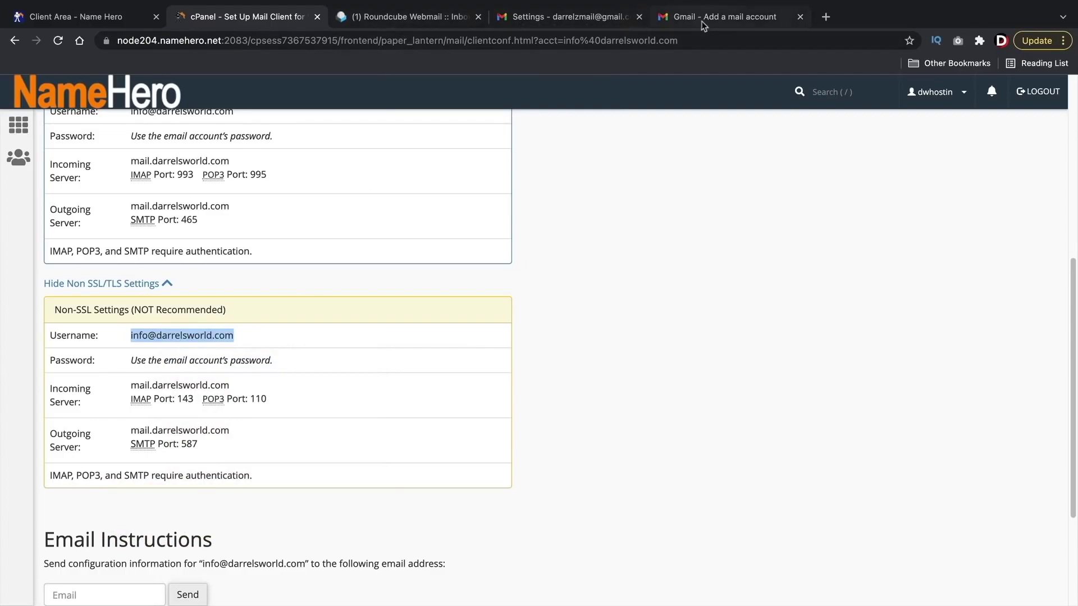
pyautogui.moveTo(683, 19); pyautogui.dragTo(439, 19)
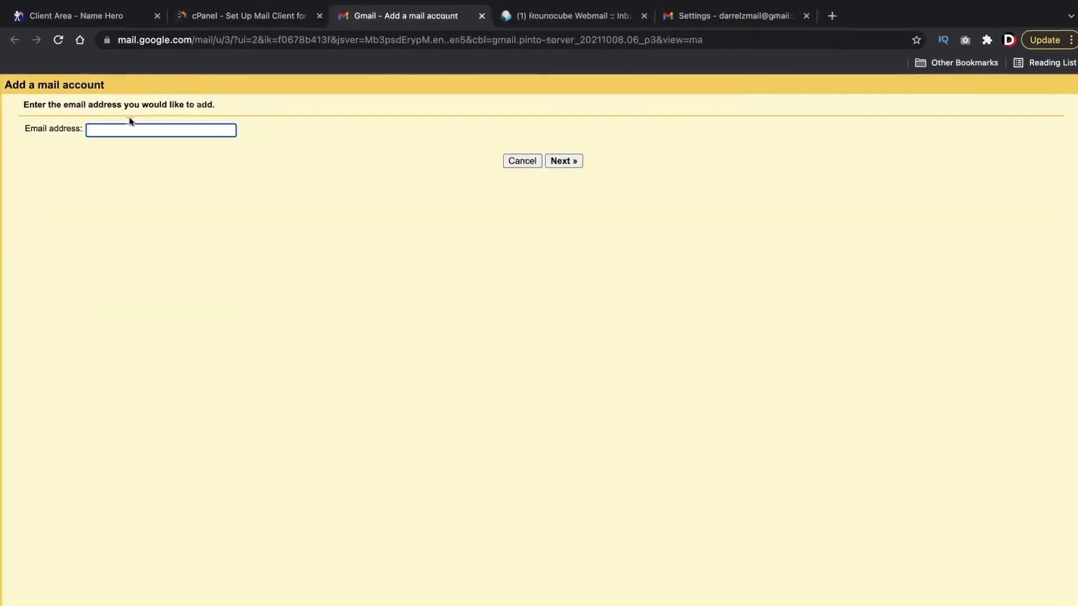
# Step: Paste the info address into Gmail and choose POP3 import
pyautogui.rightClick(104, 130)
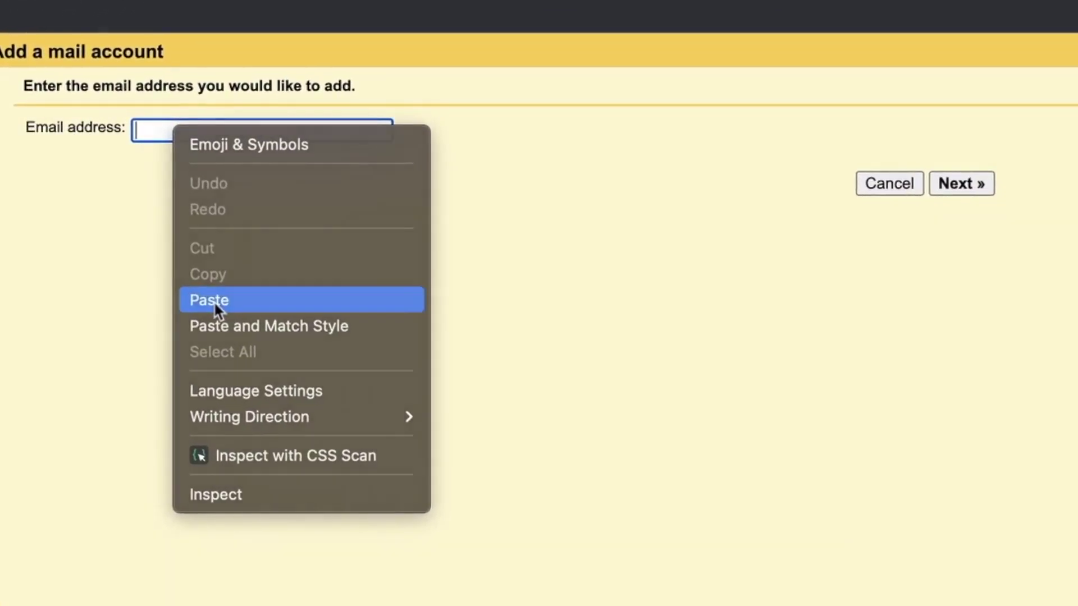
pyautogui.click(216, 301)
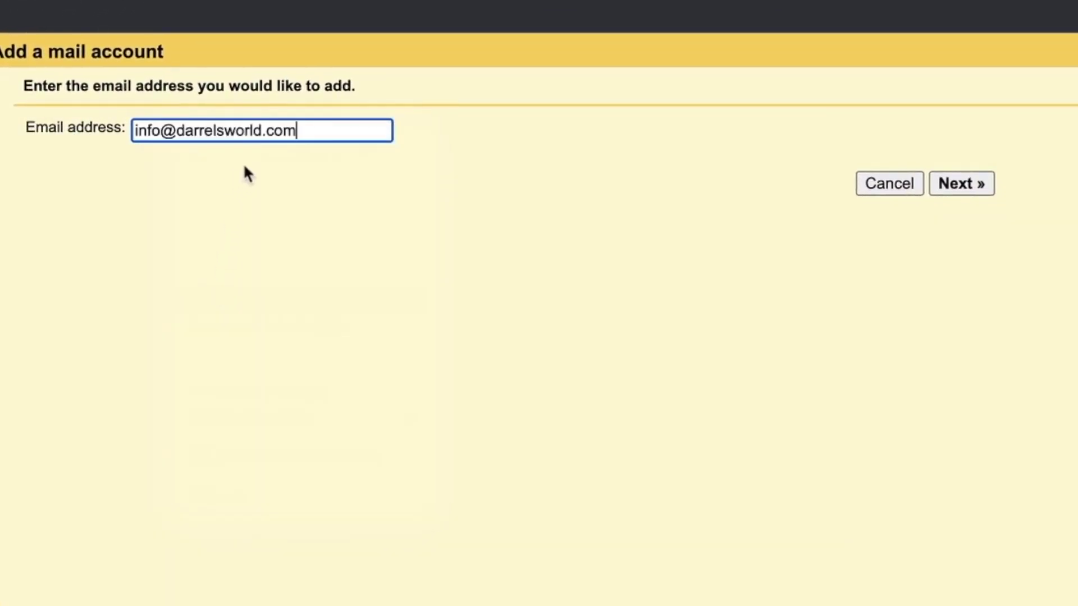
pyautogui.click(971, 183)
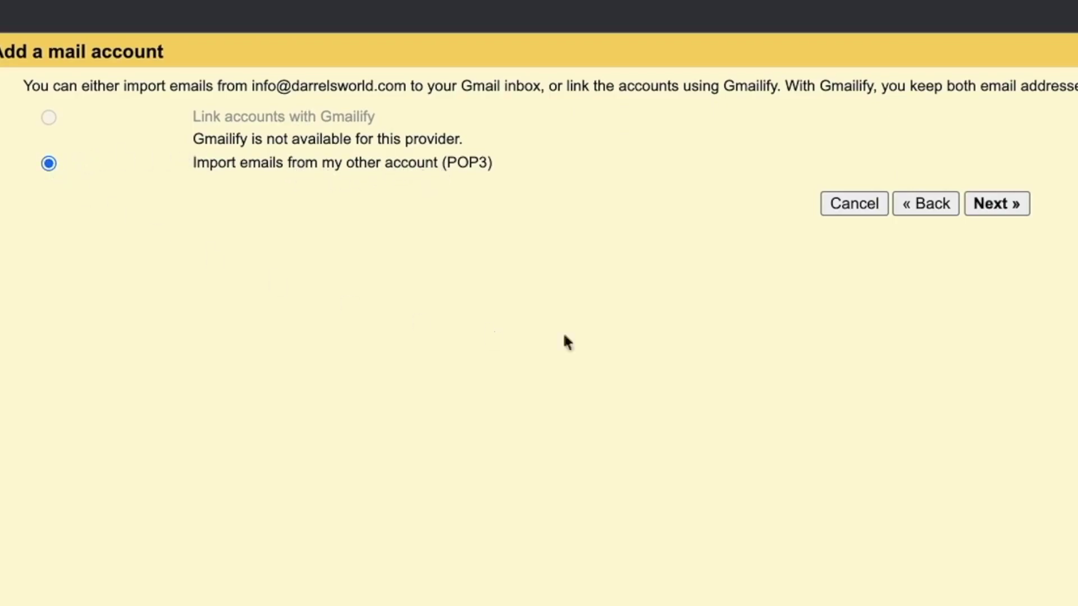
pyautogui.click(1006, 203)
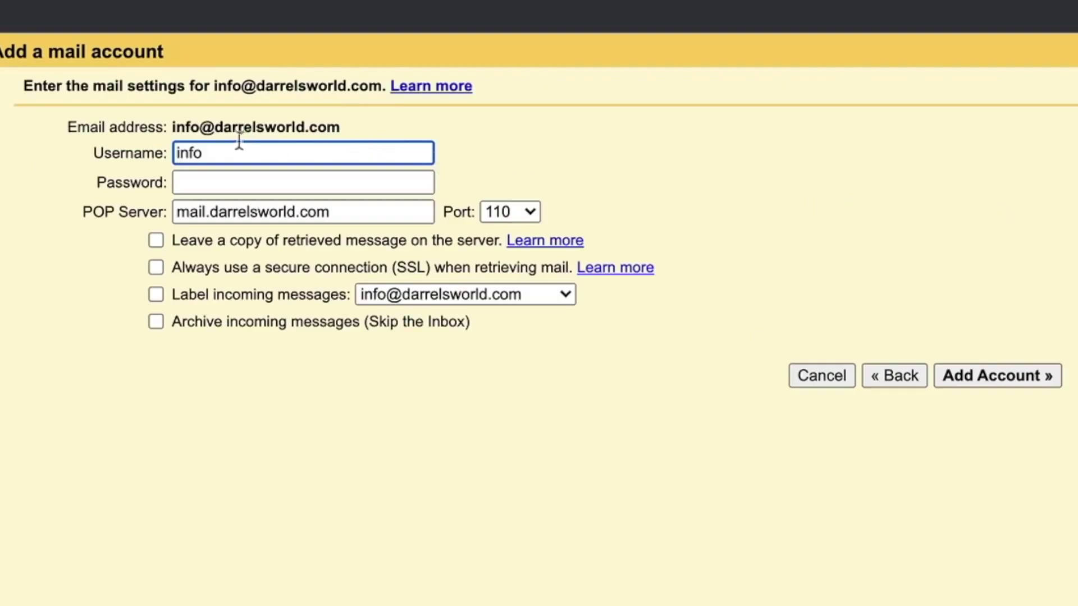
# Step: Use the full address as the POP3 username and enter the mailbox password
pyautogui.moveTo(174, 127); pyautogui.dragTo(324, 123)
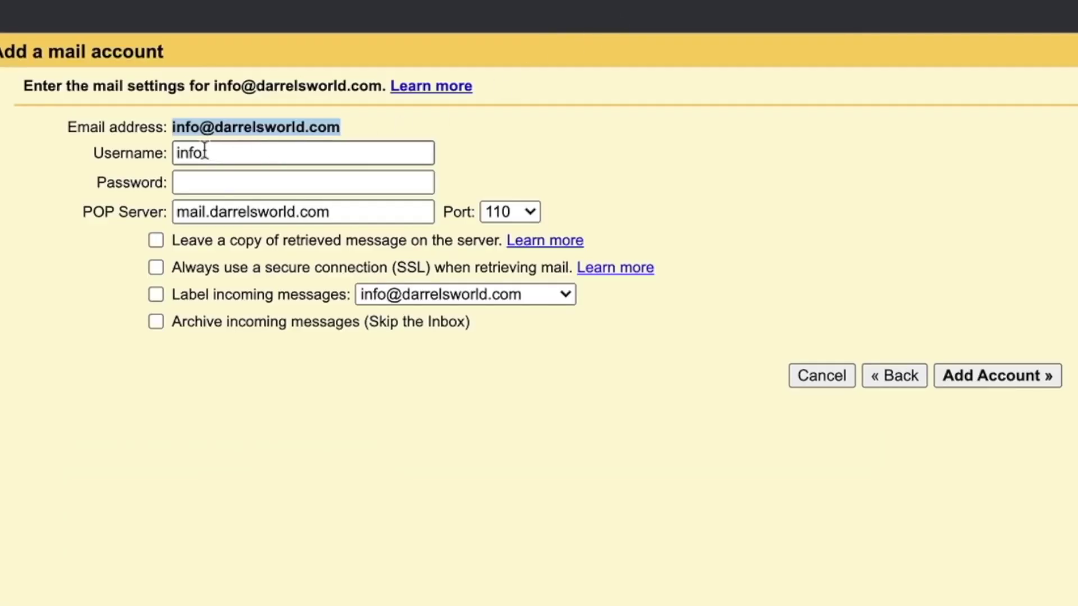
pyautogui.doubleClick(205, 152)
pyautogui.rightClick(205, 152)
pyautogui.click(256, 359)
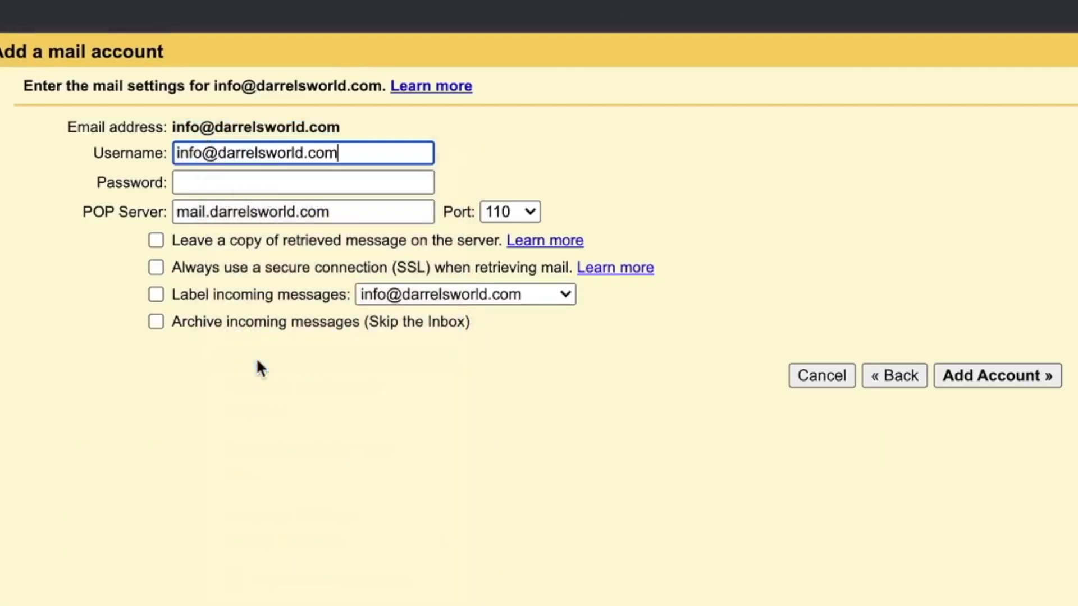
pyautogui.click(238, 179)
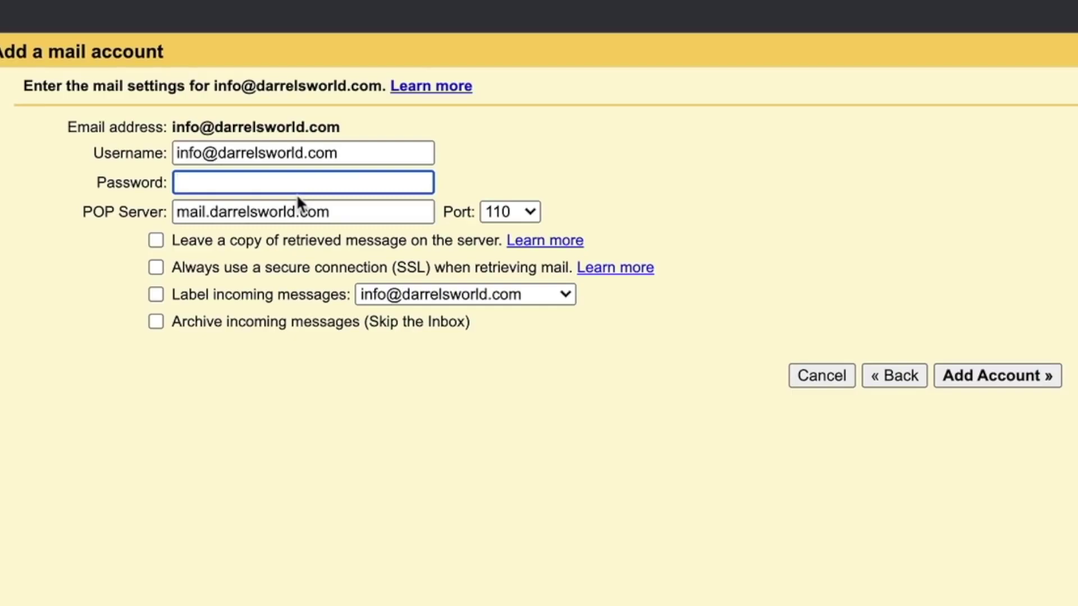
pyautogui.write('•••••••••')
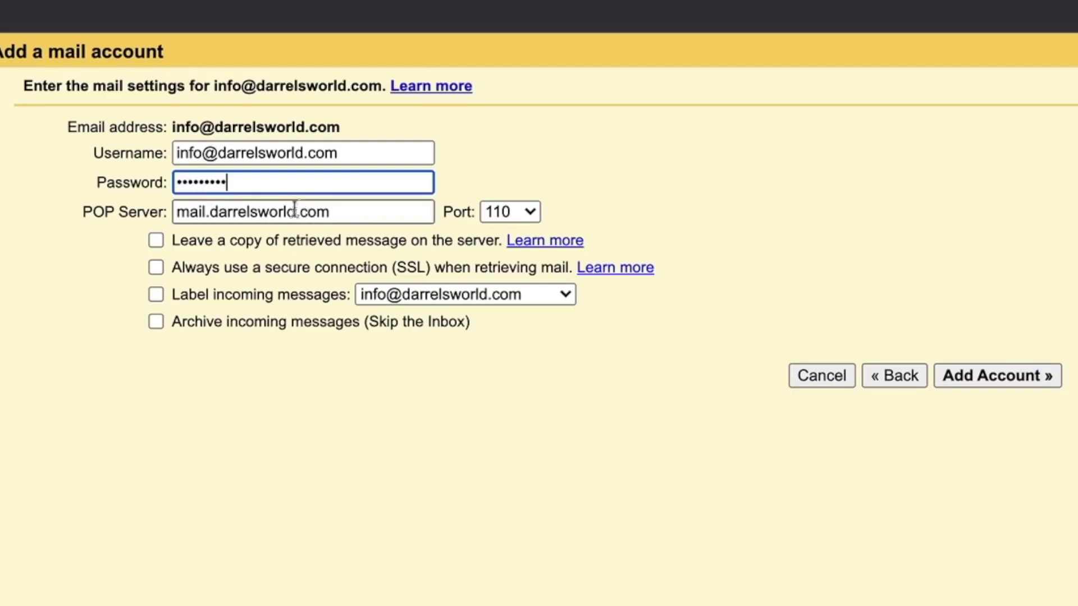
# Step: Confirm server mail.darrelsworld.com in cPanel, enable incoming-message labelling, and add the account on port 110
pyautogui.click(246, 19)
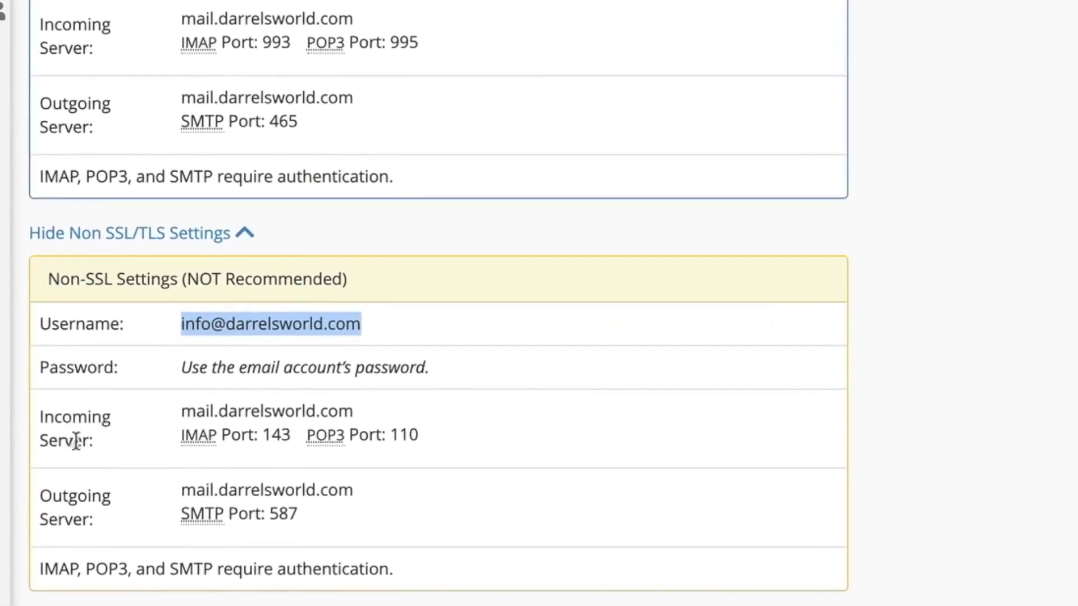
pyautogui.moveTo(353, 413); pyautogui.dragTo(180, 410)
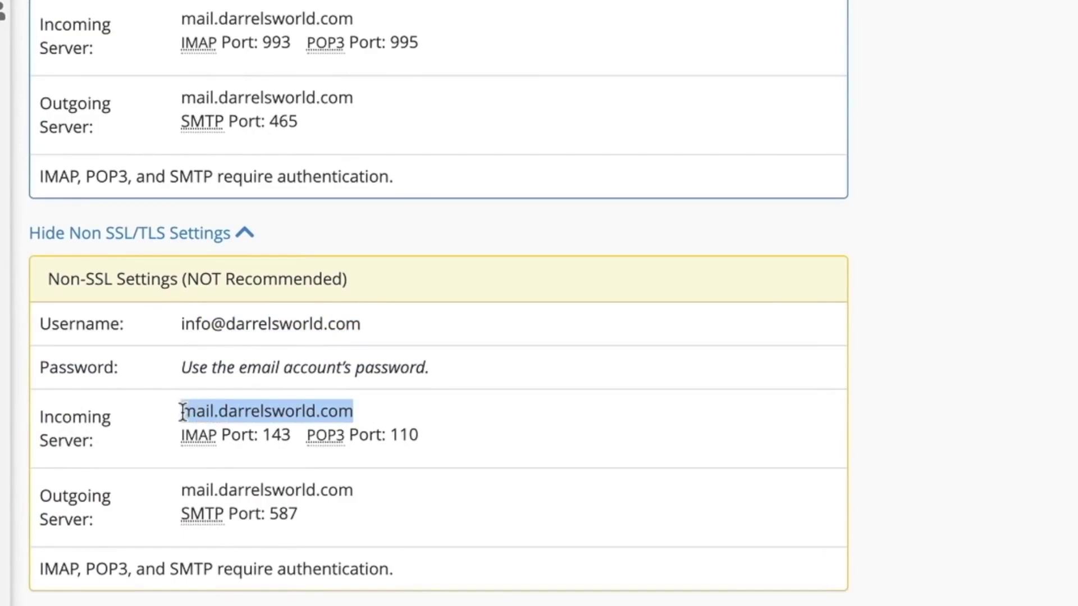
pyautogui.rightClick(197, 411)
pyautogui.click(219, 462)
pyautogui.click(392, 435)
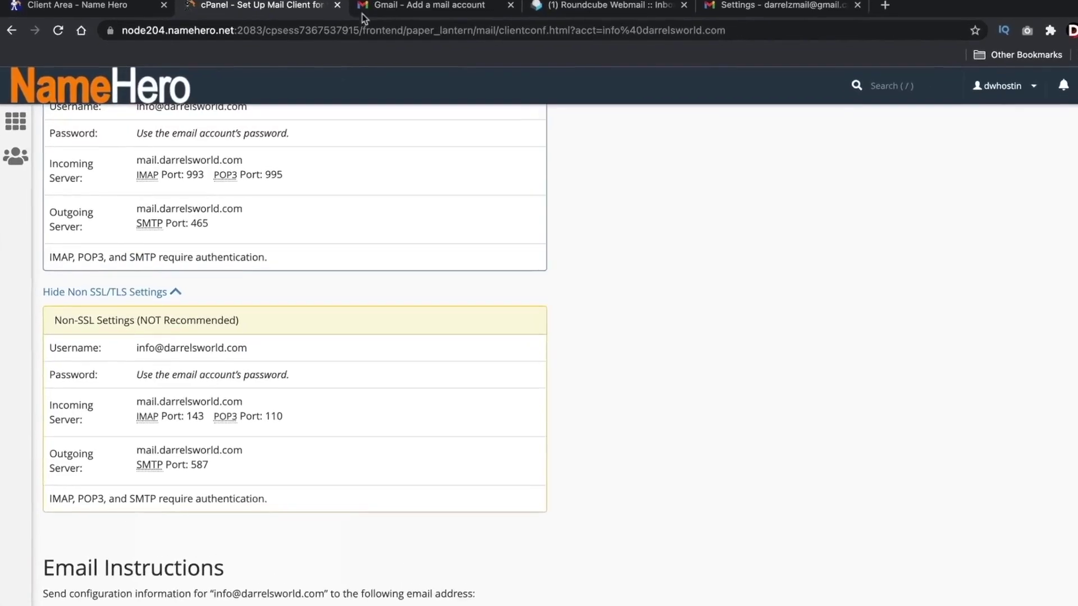
pyautogui.click(362, 12)
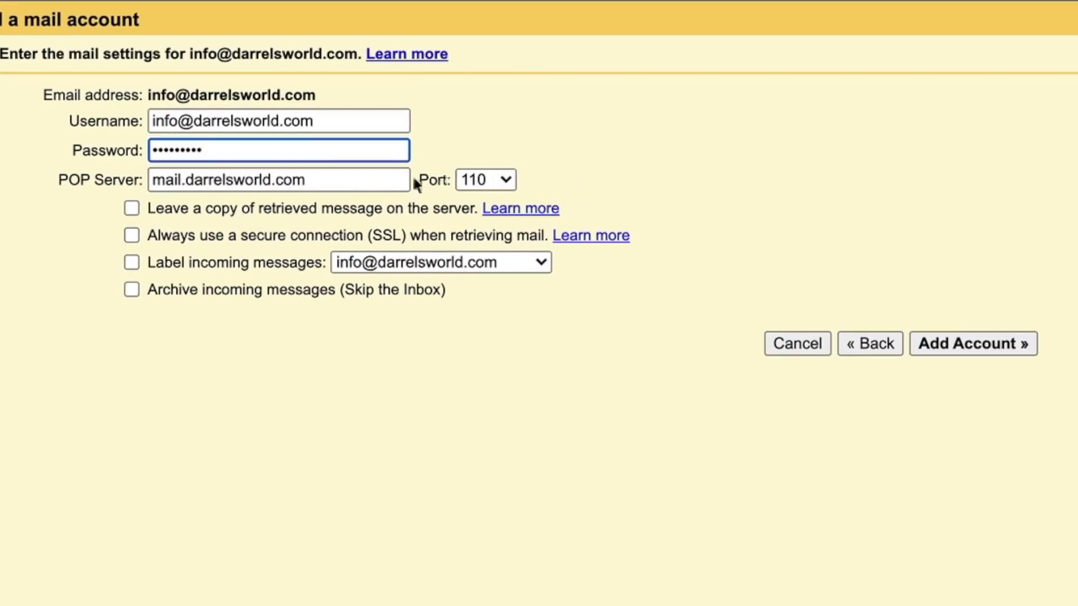
pyautogui.click(129, 262)
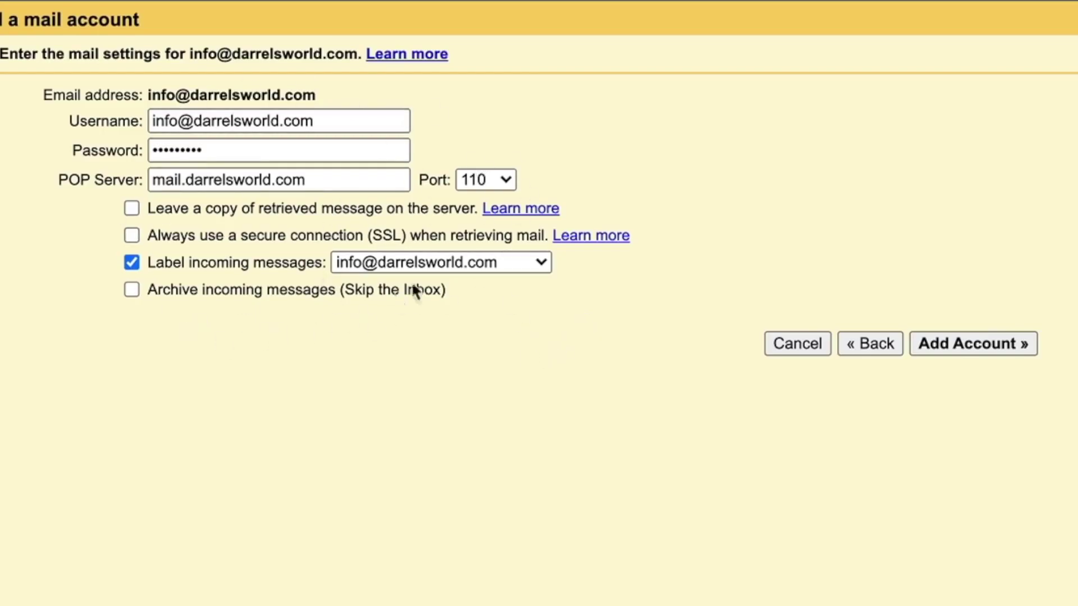
pyautogui.click(984, 353)
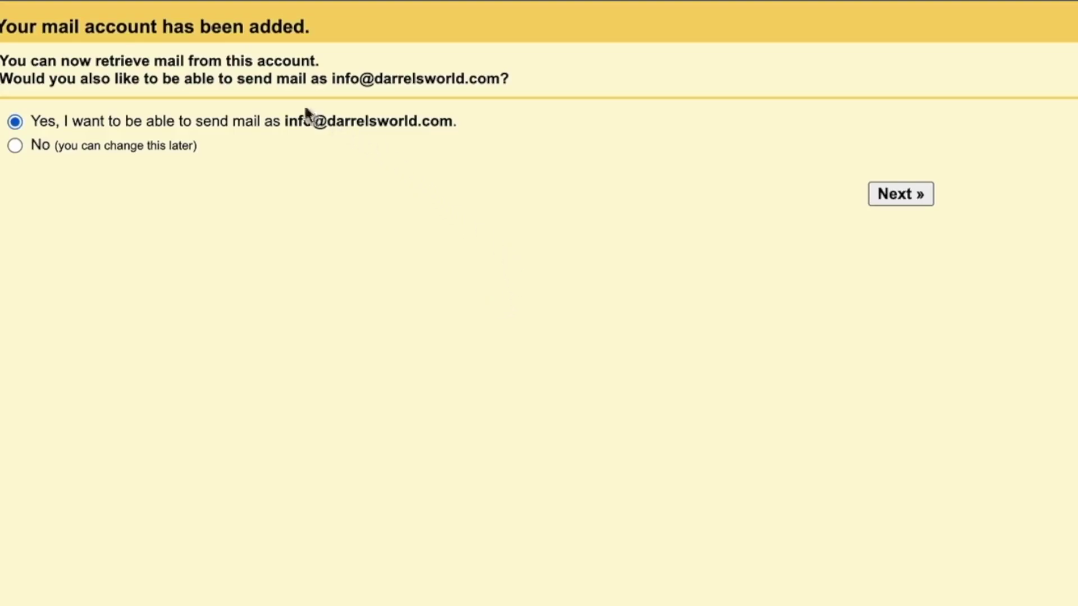
# Step: Choose yes to also send mail as the info address
pyautogui.moveTo(234, 78); pyautogui.dragTo(501, 78)
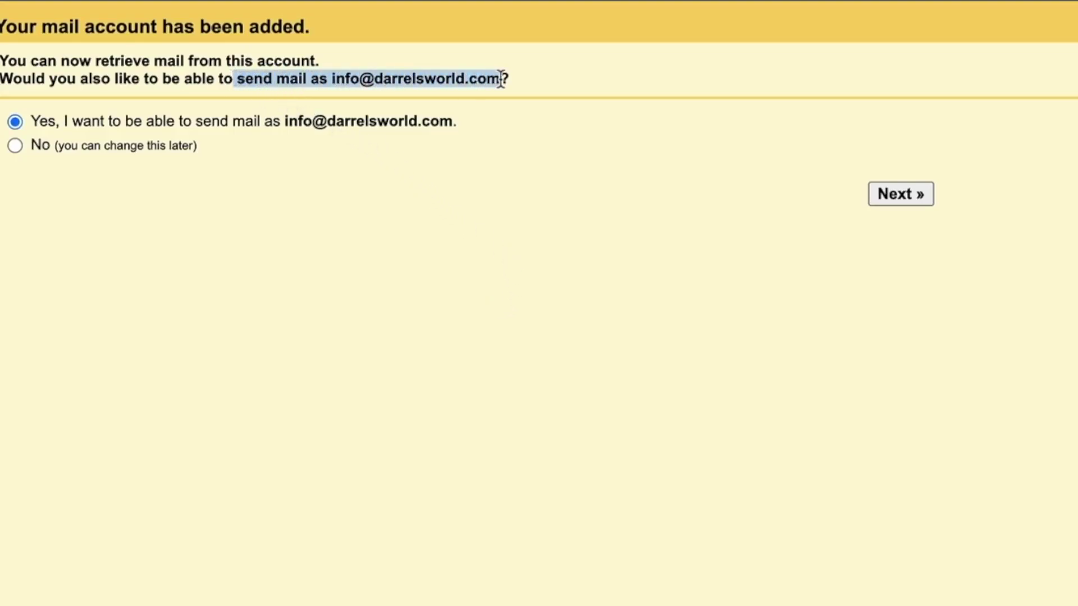
pyautogui.click(525, 138)
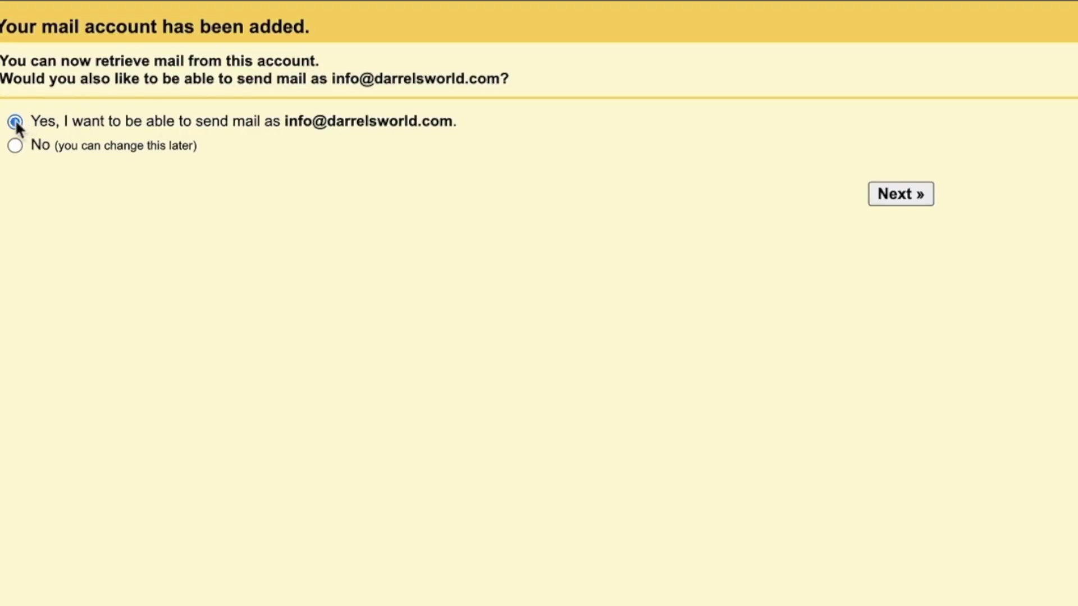
pyautogui.click(901, 194)
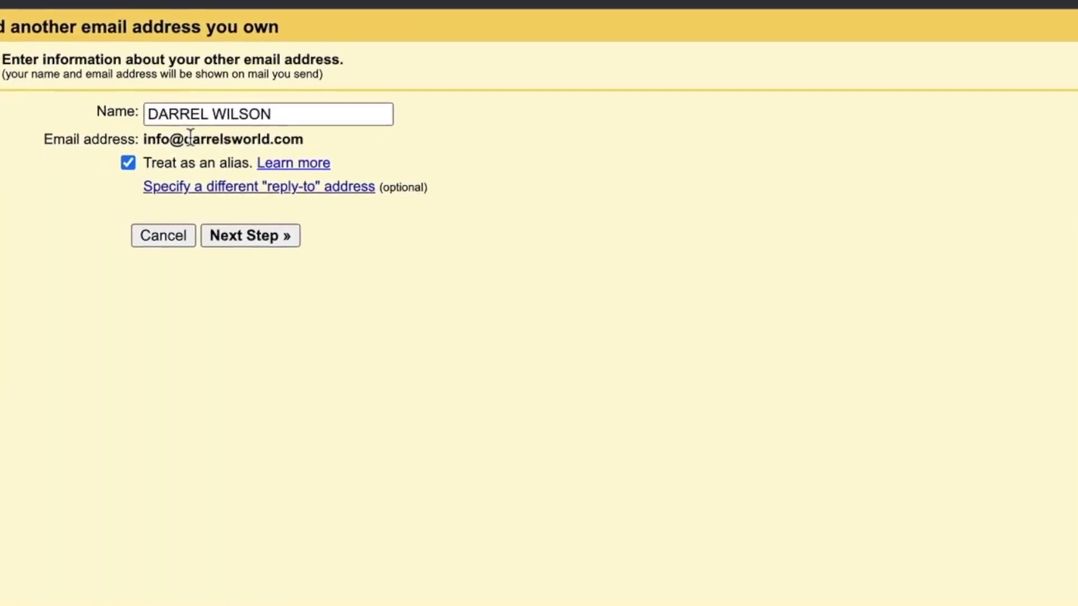
# Step: Replace the sender name with the user's display name, keeping the address treated as an alias
pyautogui.moveTo(296, 111); pyautogui.dragTo(141, 101)
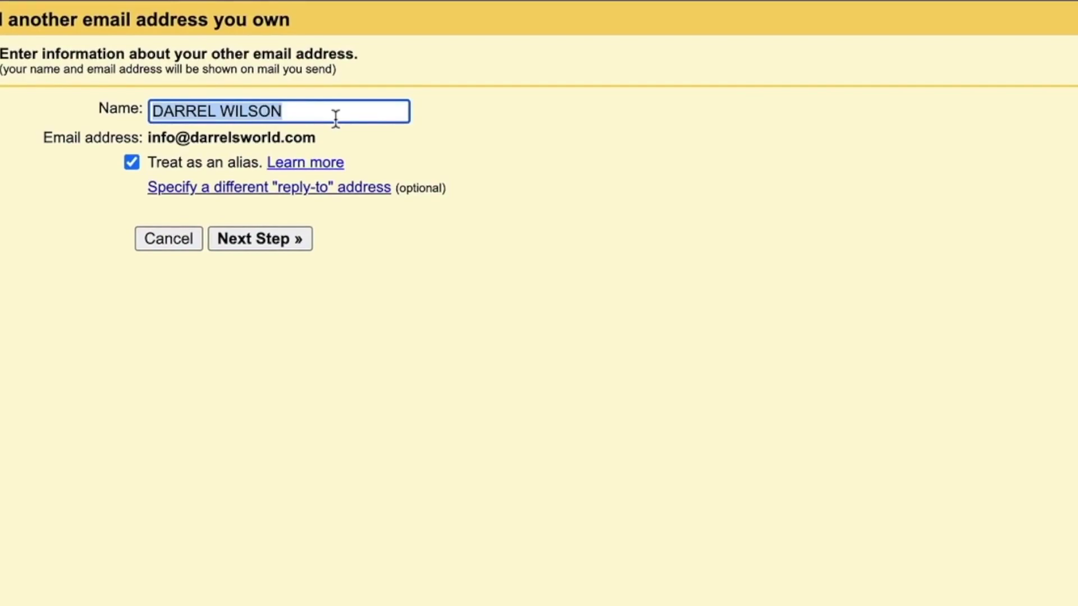
pyautogui.write('Admion')
pyautogui.press('BackSpace')
pyautogui.press('BackSpace')
pyautogui.write('n')
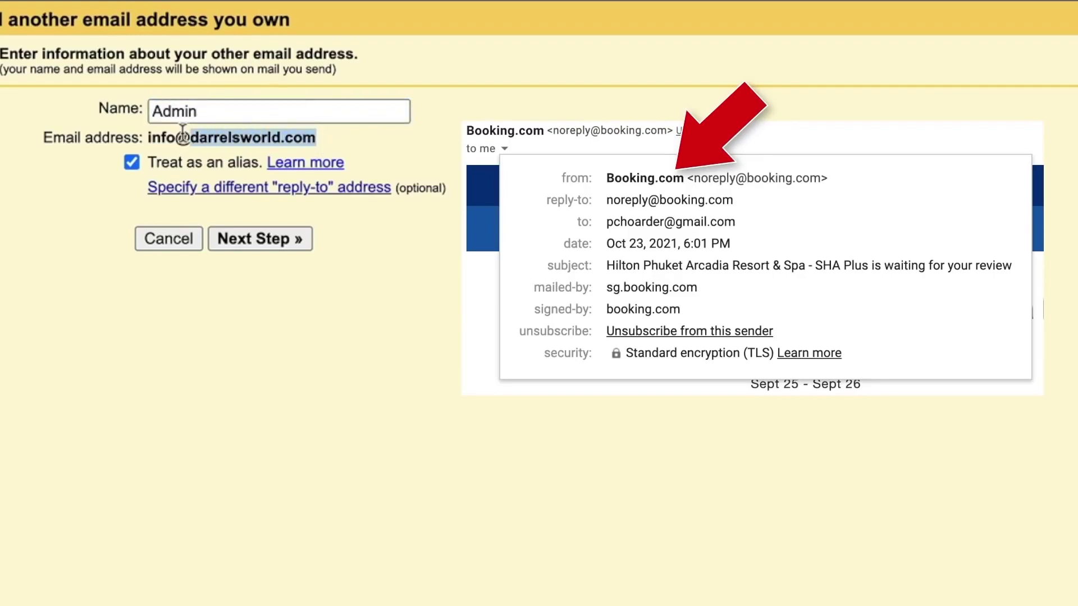
pyautogui.doubleClick(186, 111)
pyautogui.write('Wilson')
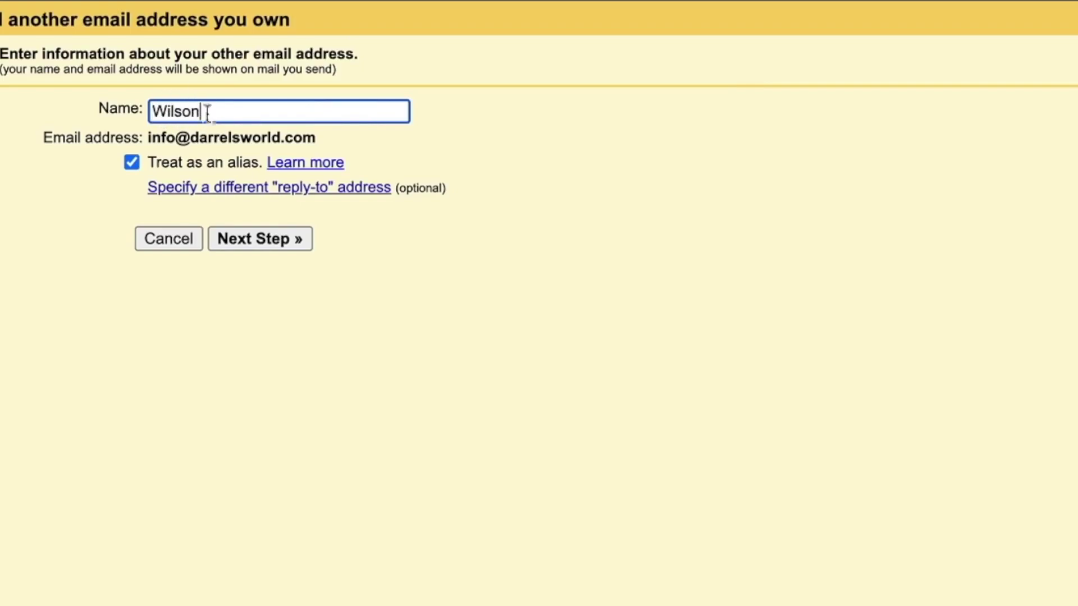
pyautogui.moveTo(149, 137); pyautogui.dragTo(292, 136)
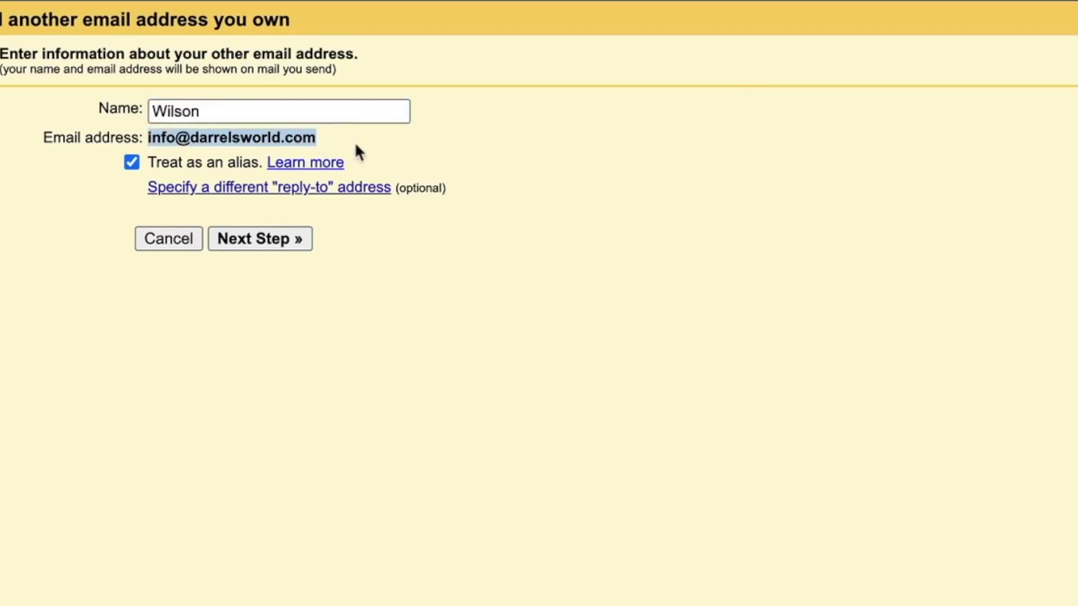
pyautogui.click(480, 366)
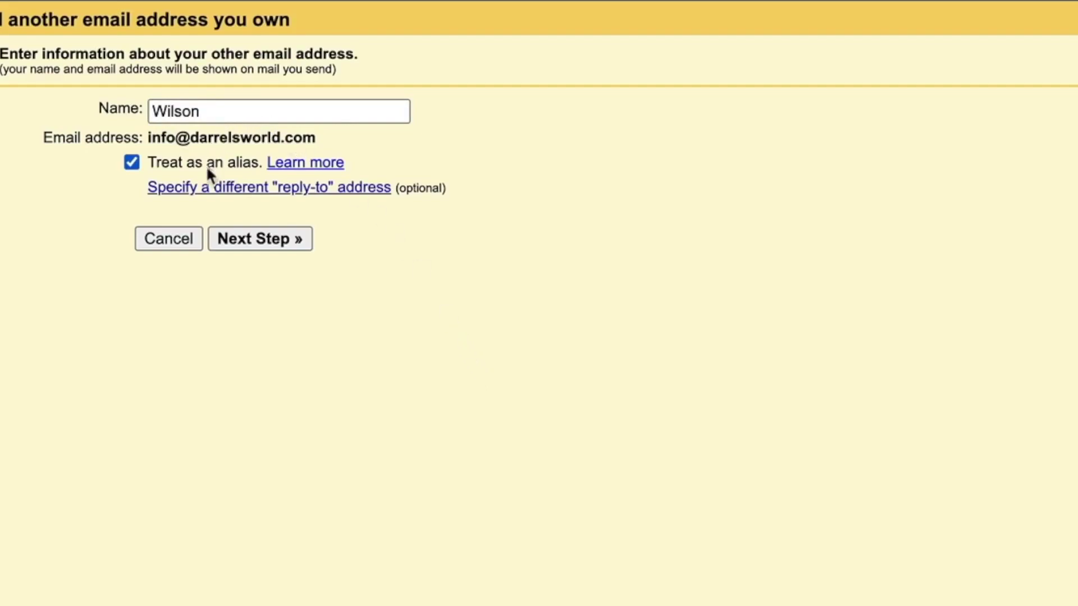
pyautogui.click(255, 242)
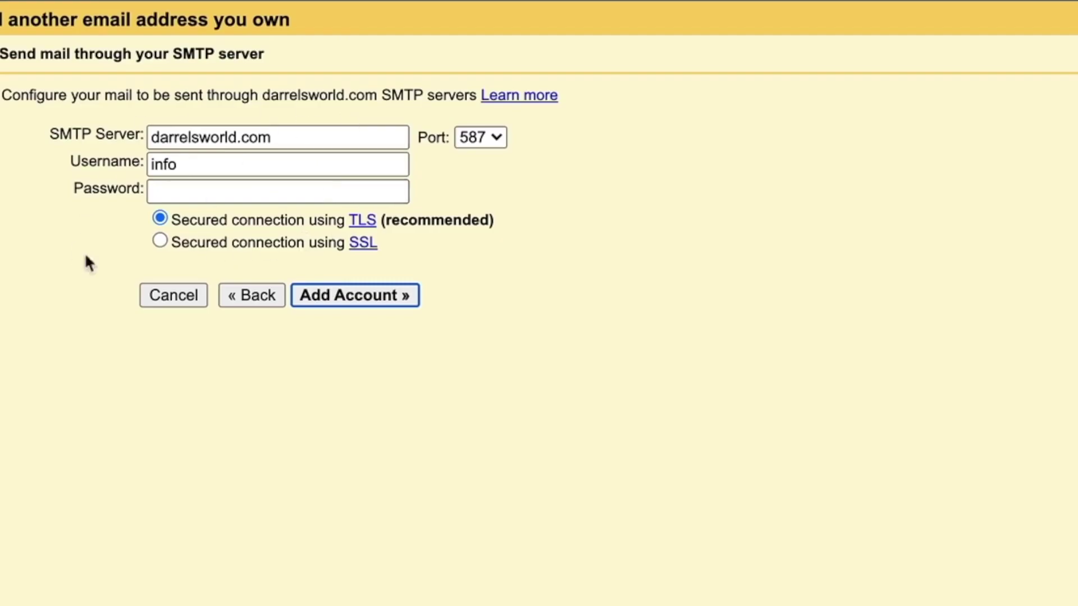
# Step: Set the SMTP username to the full info address copied from cPanel
pyautogui.moveTo(173, 54); pyautogui.dragTo(269, 55)
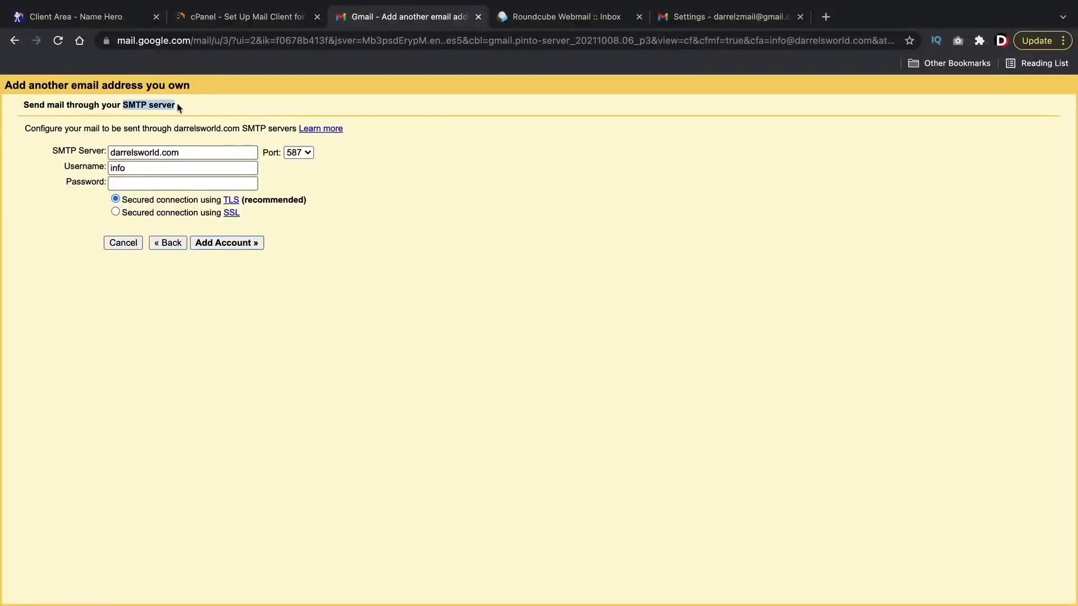
pyautogui.click(261, 19)
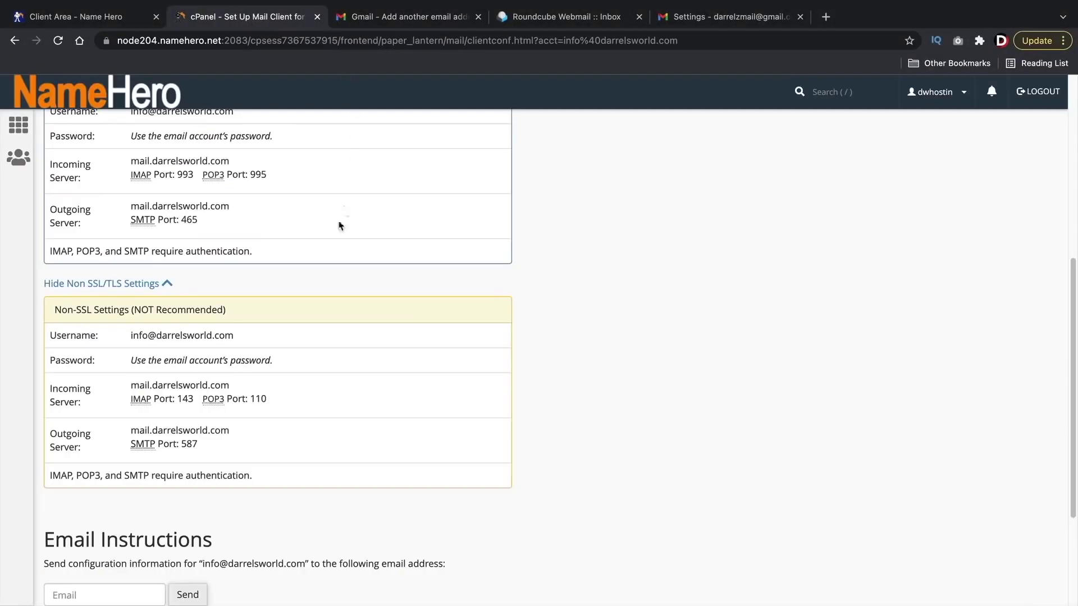
pyautogui.tripleClick(155, 335)
pyautogui.rightClick(155, 336)
pyautogui.click(169, 368)
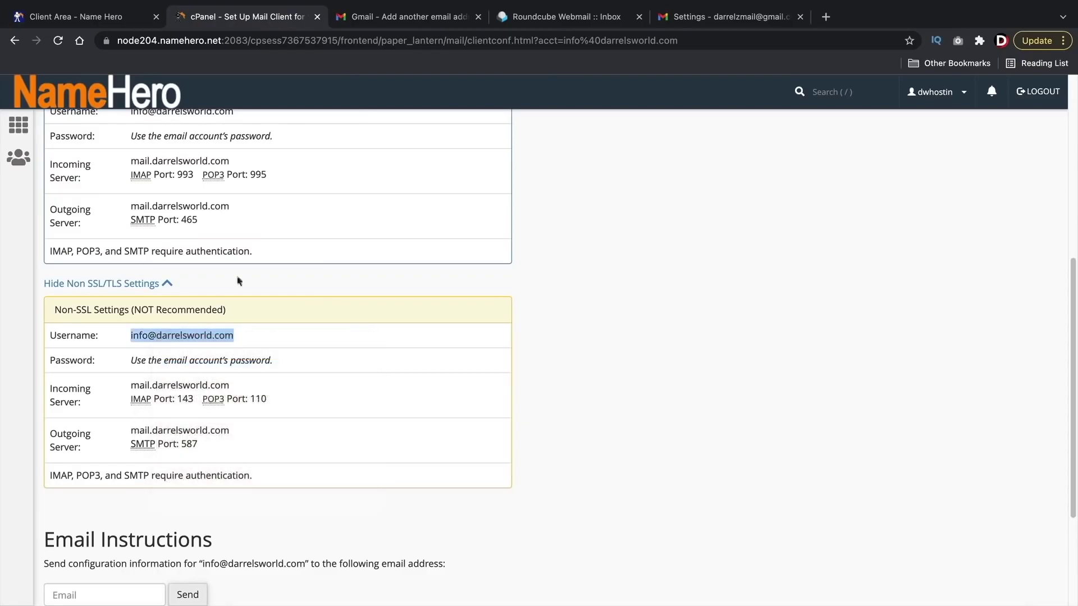
pyautogui.click(372, 18)
pyautogui.click(138, 167)
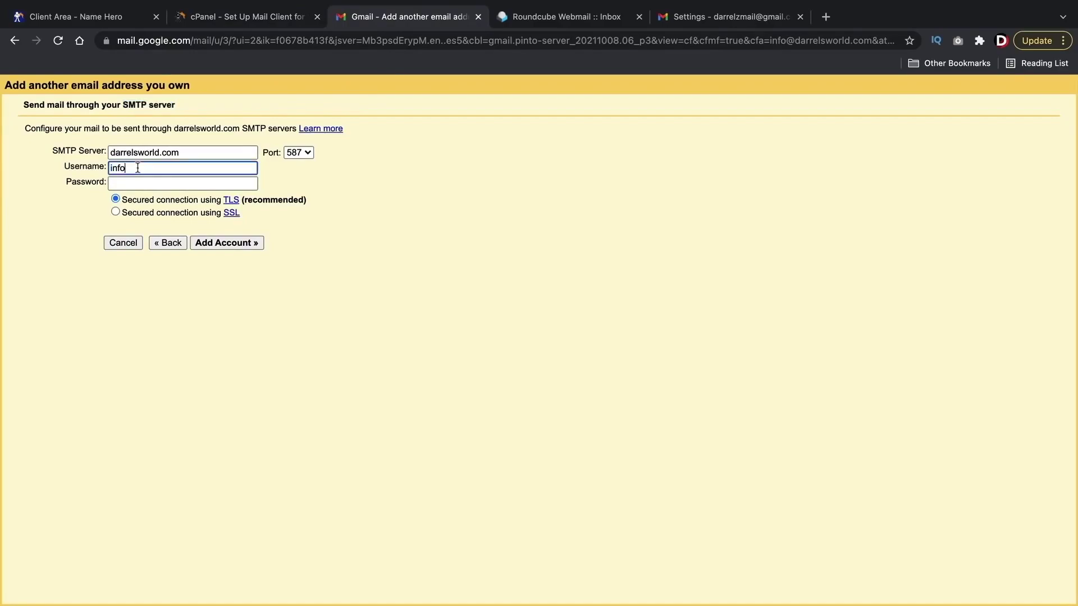
pyautogui.rightClick(138, 168)
pyautogui.click(177, 285)
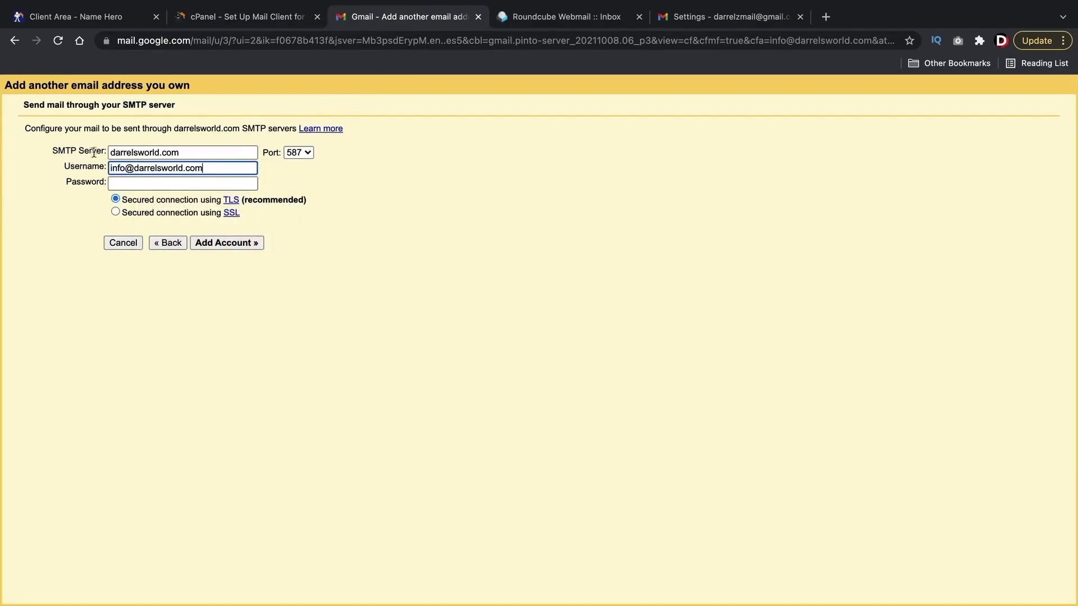
# Step: Set the SMTP server to mail.darrelsworld.com, copied from cPanel's outgoing server setting
pyautogui.click(277, 21)
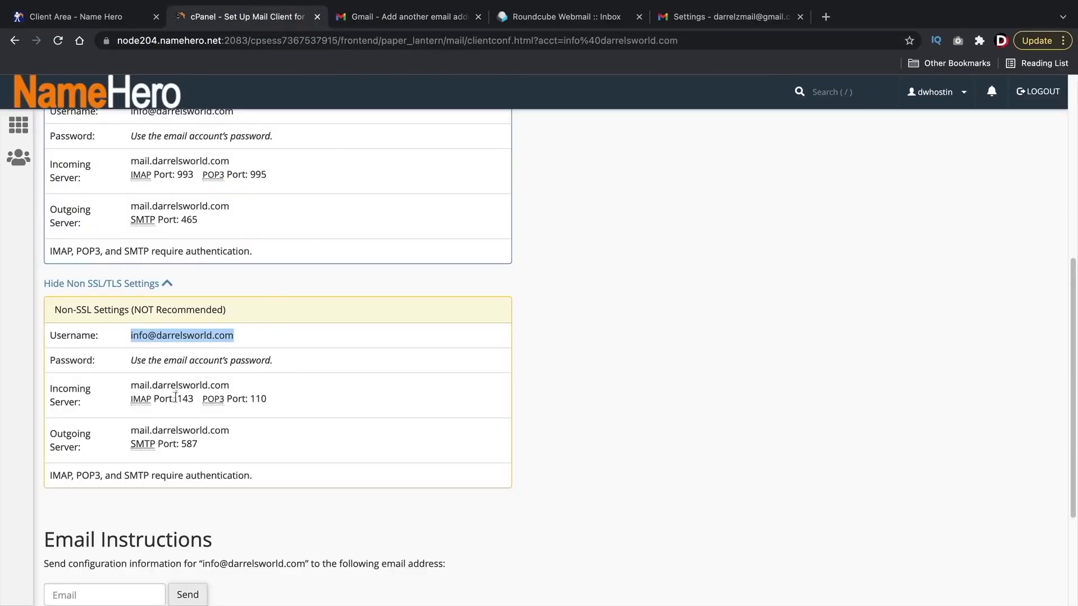
pyautogui.moveTo(232, 432); pyautogui.dragTo(132, 428)
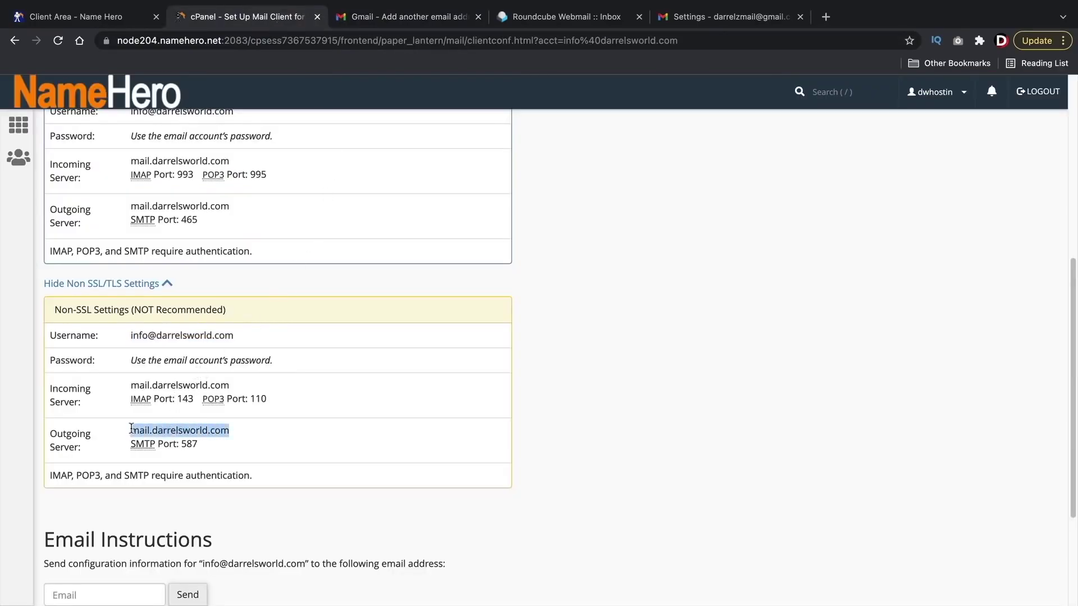
pyautogui.rightClick(150, 429)
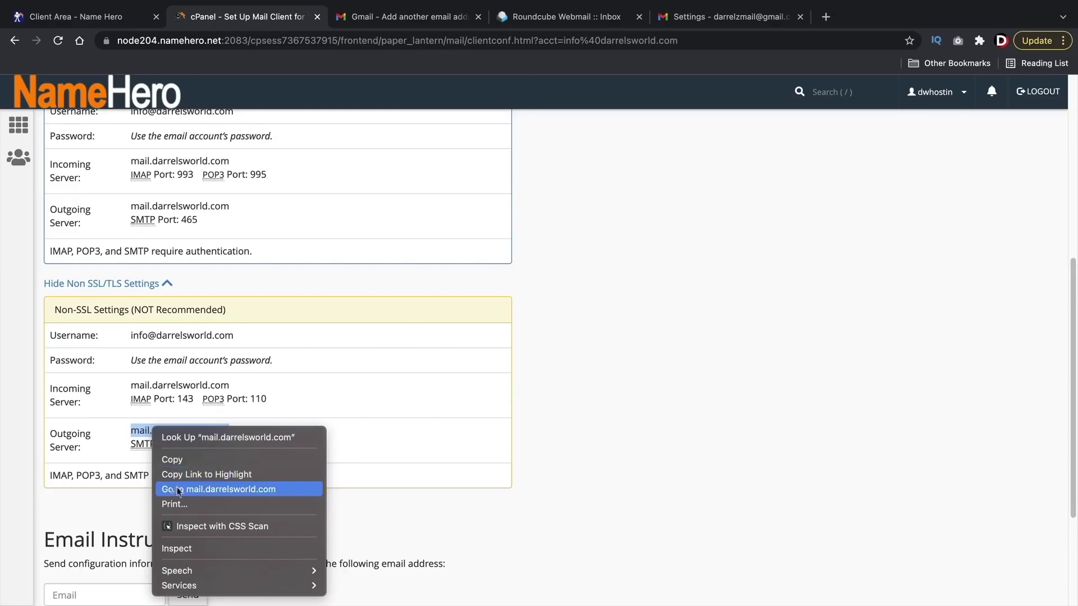
pyautogui.click(172, 460)
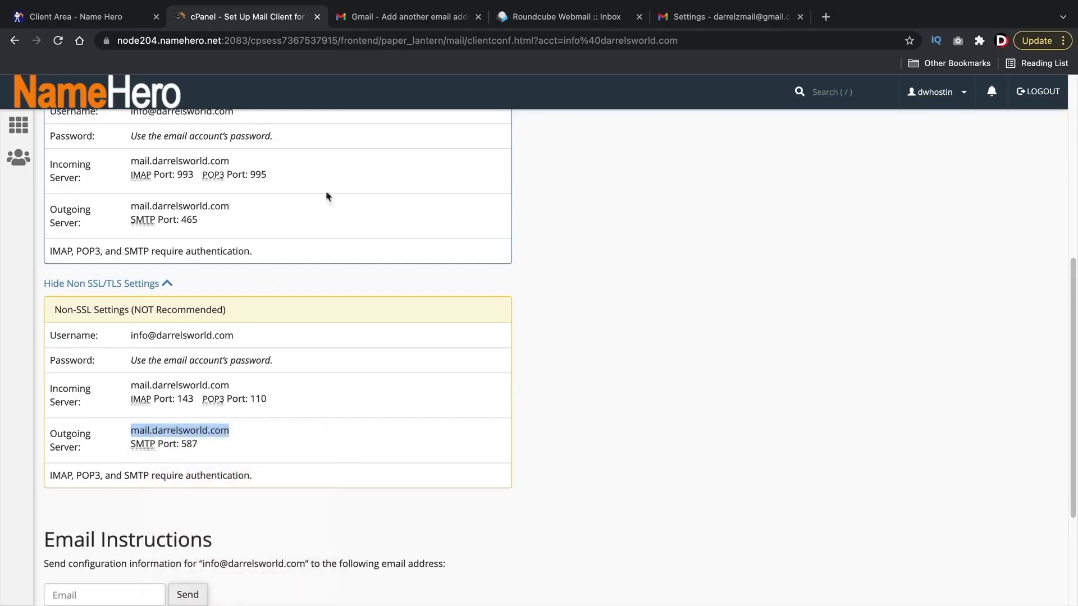
pyautogui.click(392, 13)
pyautogui.doubleClick(136, 153)
pyautogui.rightClick(136, 153)
pyautogui.click(137, 153)
pyautogui.tripleClick(137, 153)
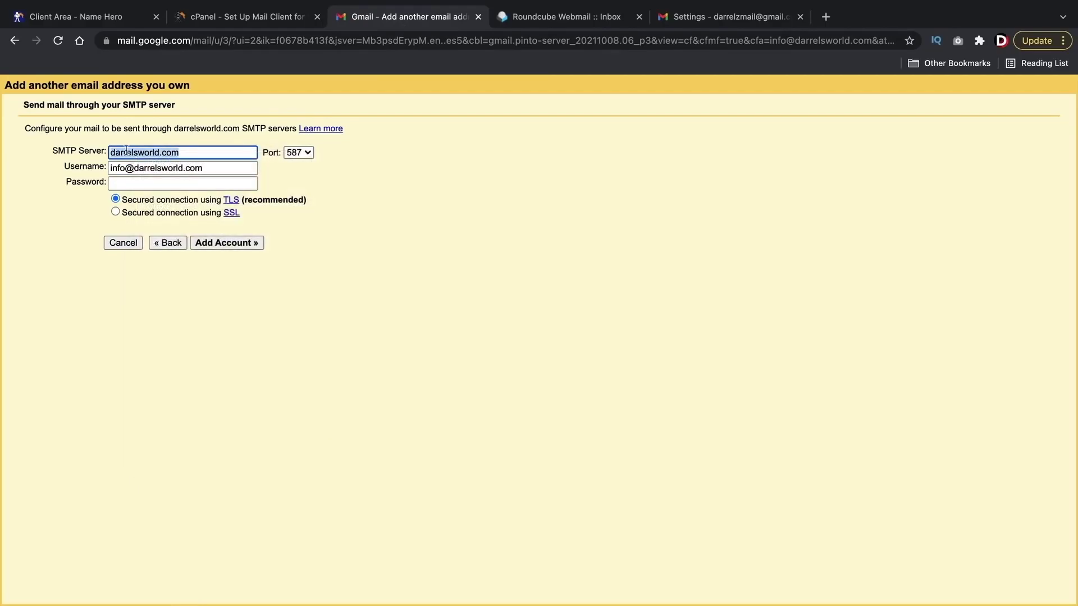
pyautogui.rightClick(130, 150)
pyautogui.click(155, 269)
# Step: Enter the account password, keep port 587 with TLS, and submit the SMTP settings
pyautogui.click(259, 22)
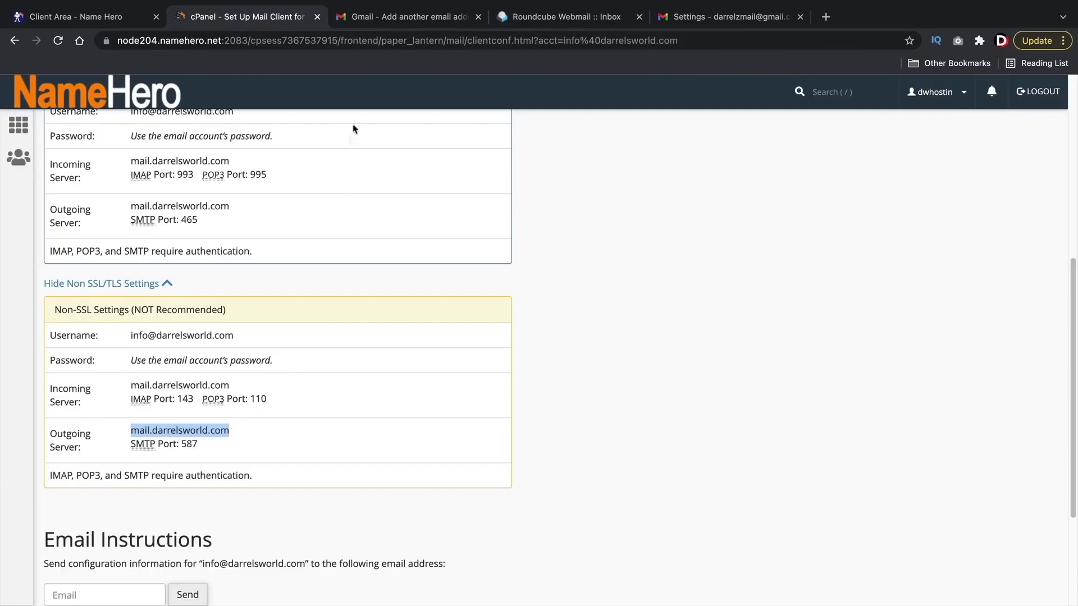
pyautogui.click(387, 24)
pyautogui.click(110, 185)
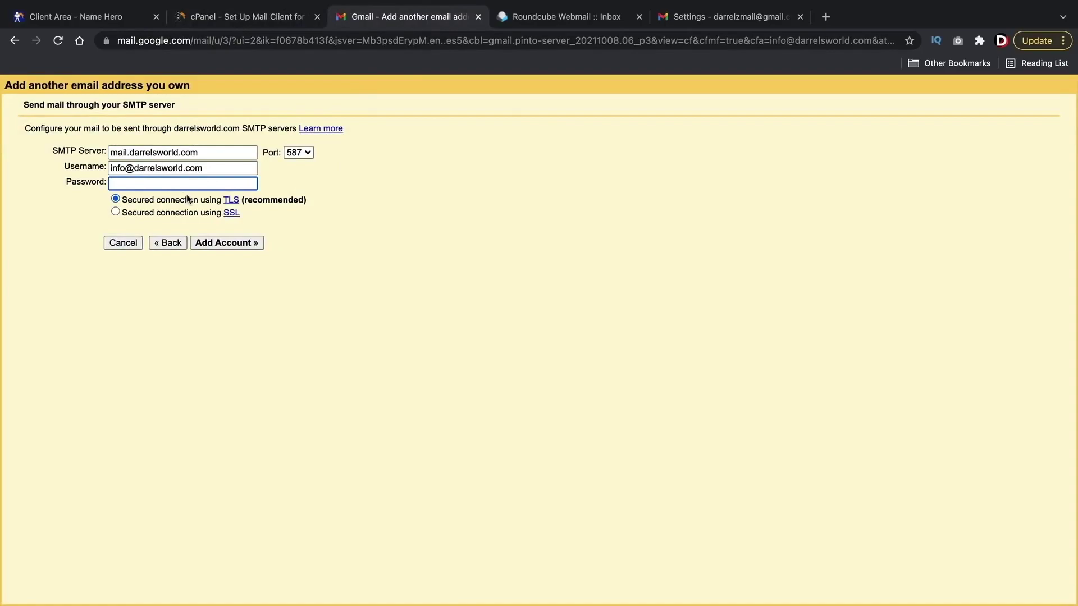
pyautogui.write('••')
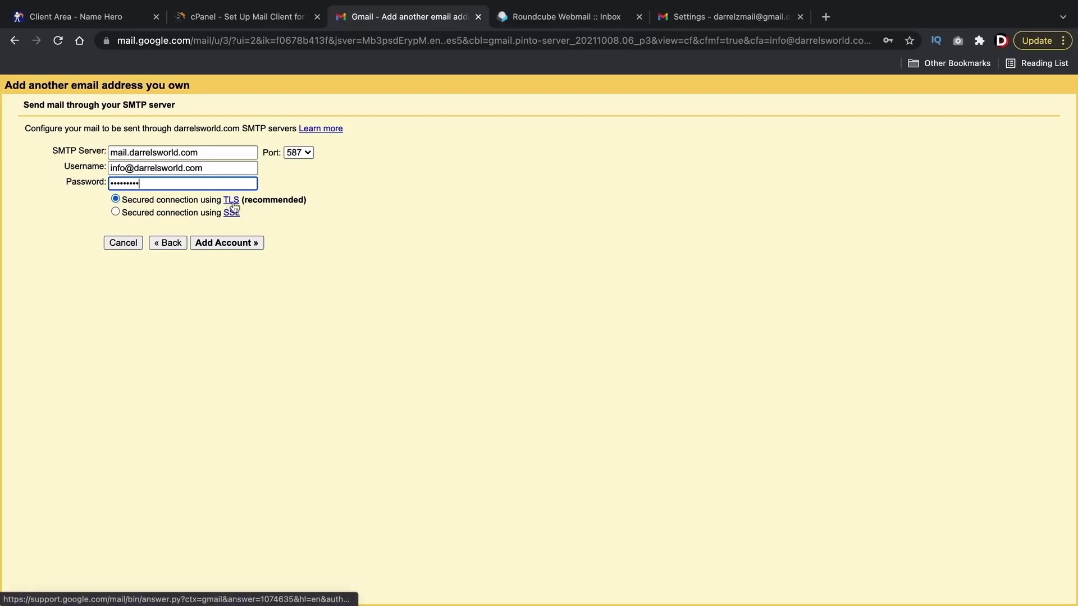
pyautogui.click(247, 20)
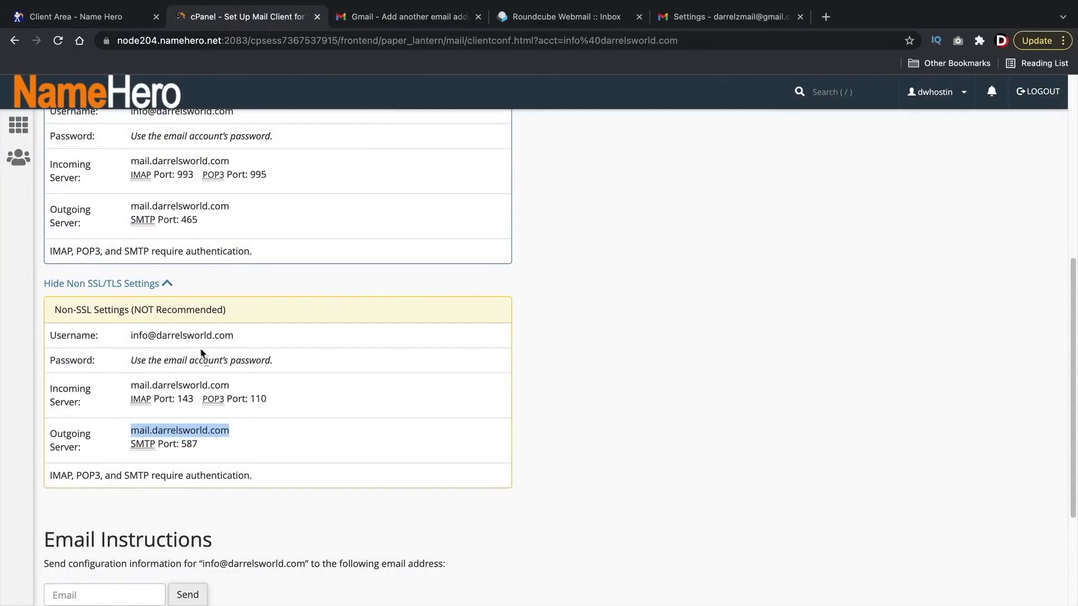
pyautogui.click(429, 17)
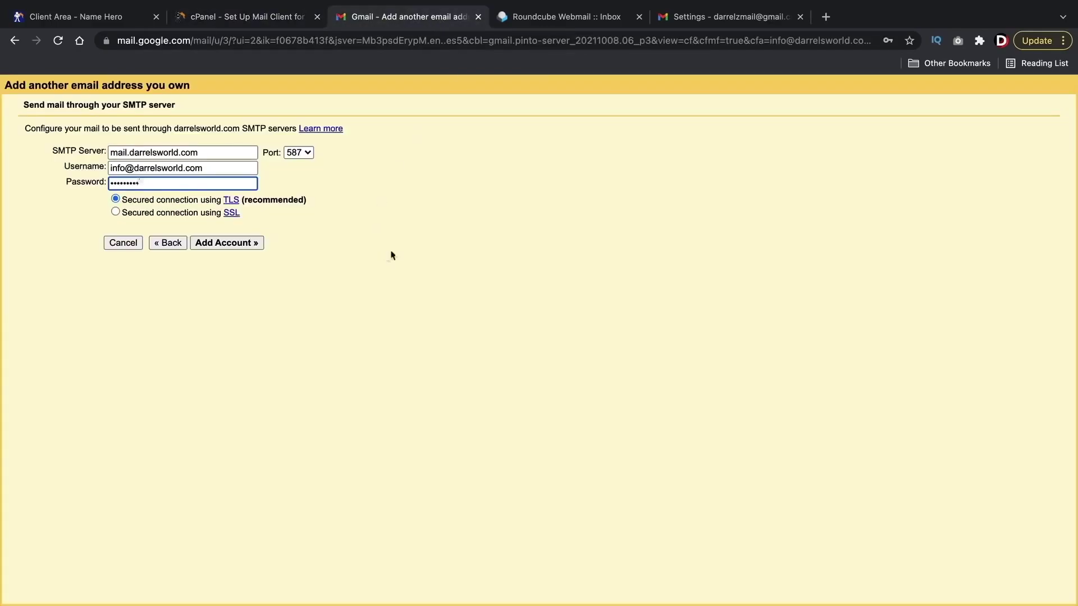
pyautogui.click(235, 245)
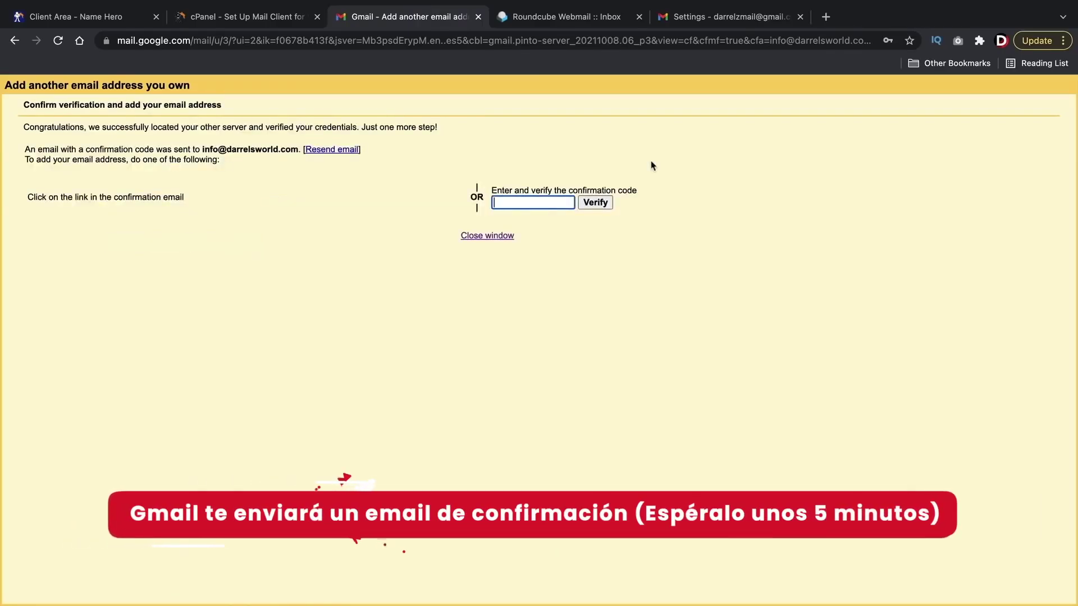
# Step: Go from Gmail settings to the inbox holding the Gmail Team confirmation email
pyautogui.click(692, 20)
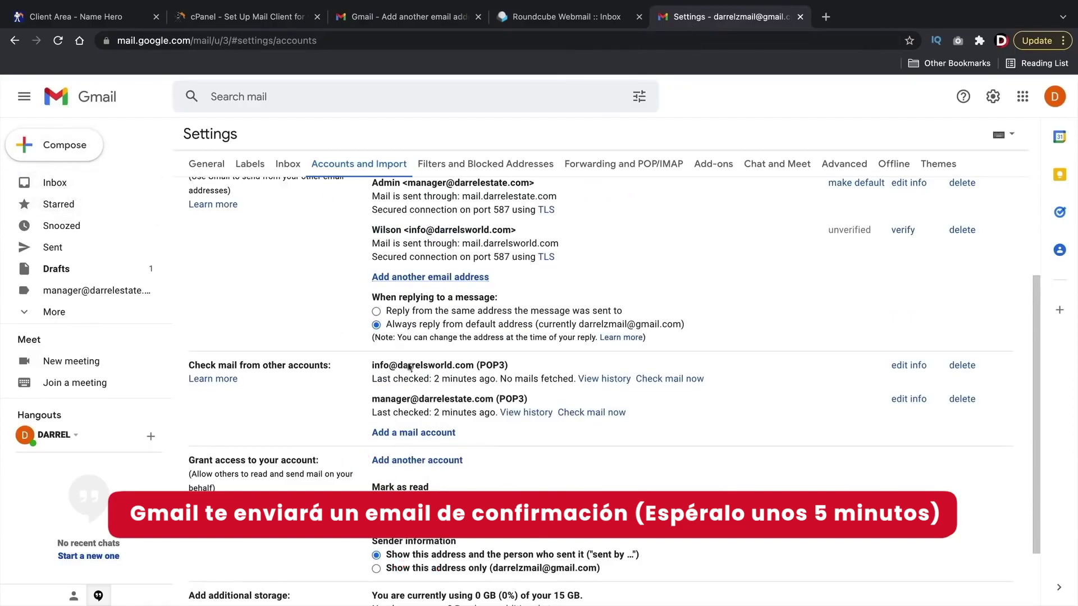
pyautogui.click(57, 187)
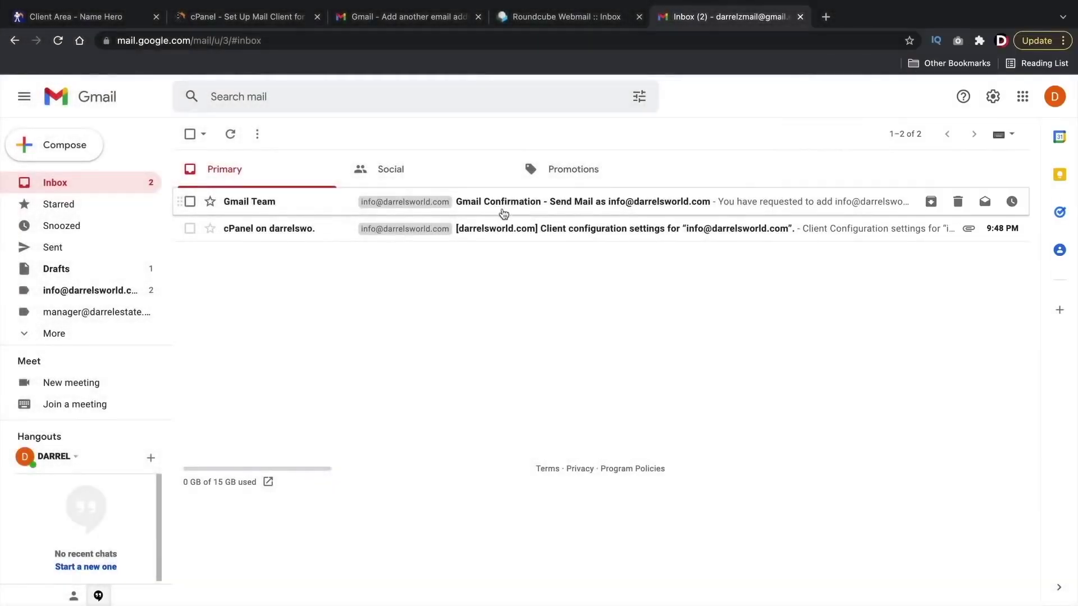
# Step: Open the Gmail confirmation email and copy its confirmation code
pyautogui.click(503, 203)
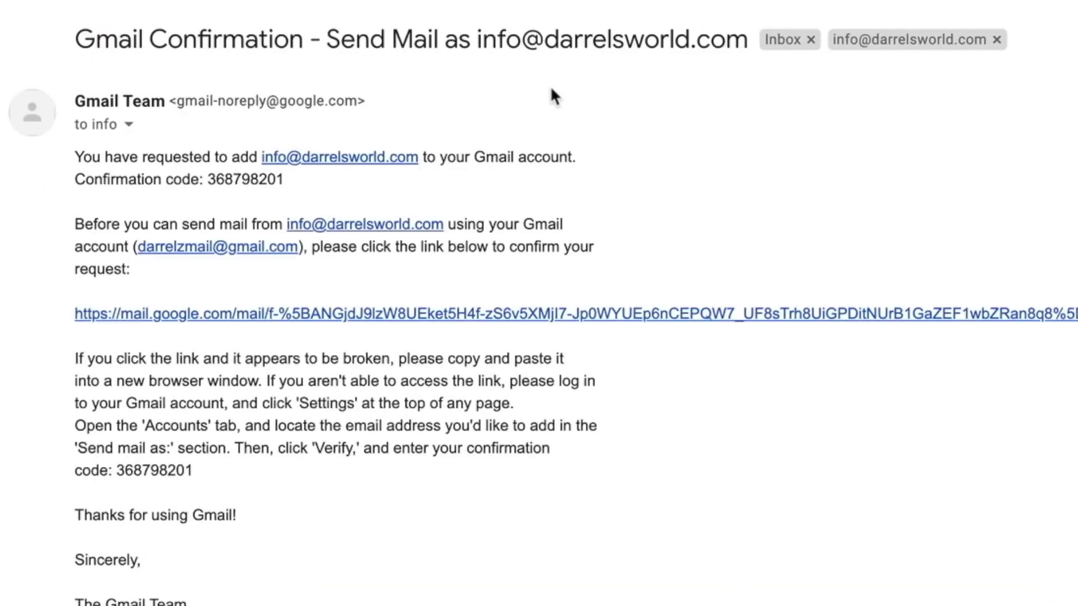
pyautogui.doubleClick(240, 174)
pyautogui.rightClick(239, 171)
pyautogui.click(284, 224)
pyautogui.rightClick(246, 179)
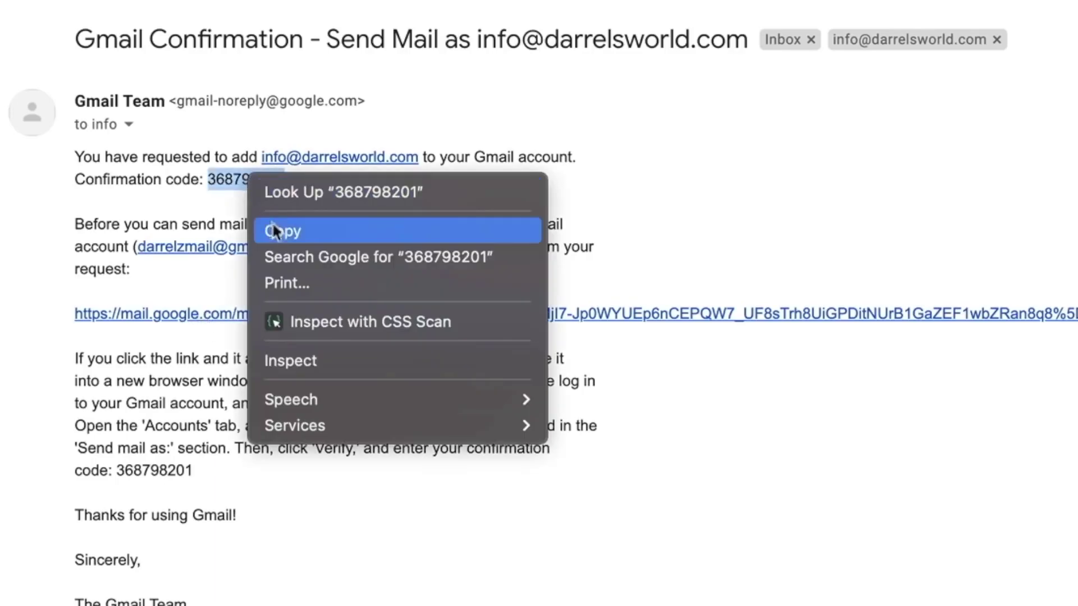
pyautogui.click(274, 227)
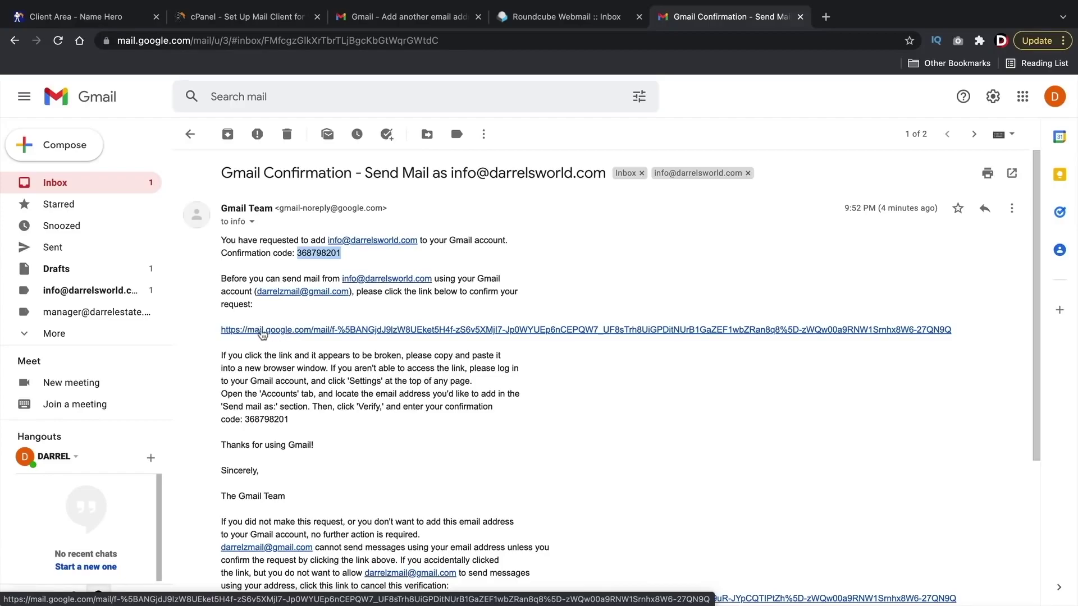
# Step: Follow the email's confirmation link and confirm sending mail as the domain address
pyautogui.click(790, 329)
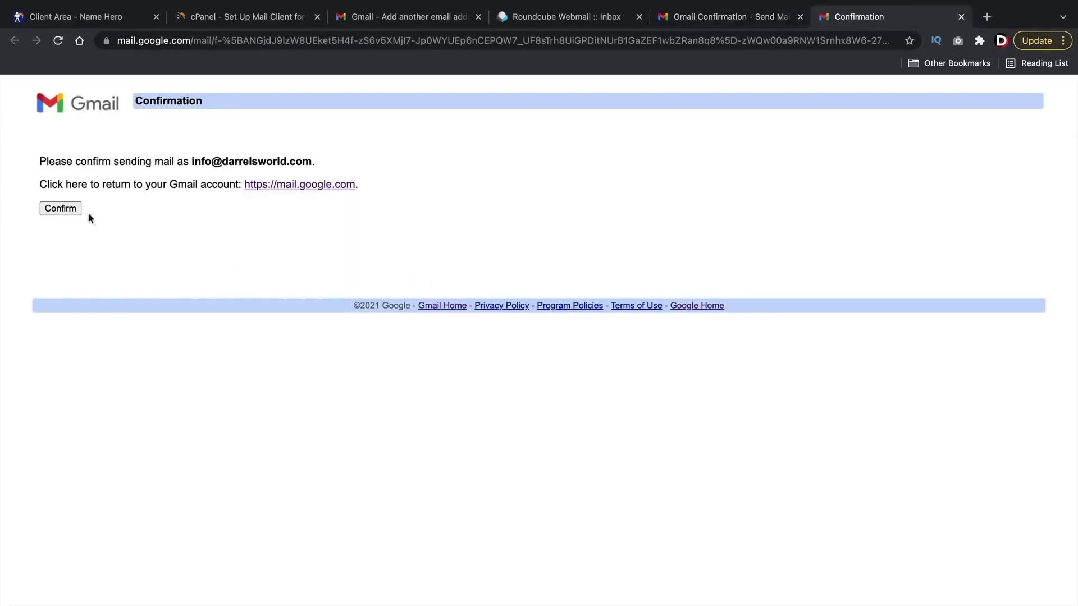
pyautogui.click(72, 211)
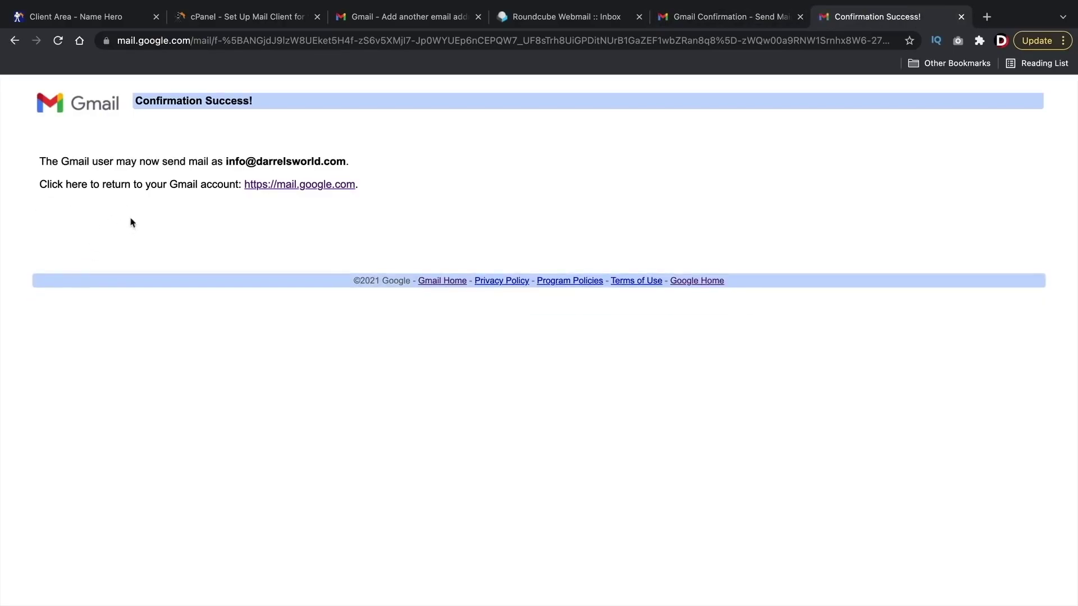
pyautogui.moveTo(223, 163); pyautogui.dragTo(351, 163)
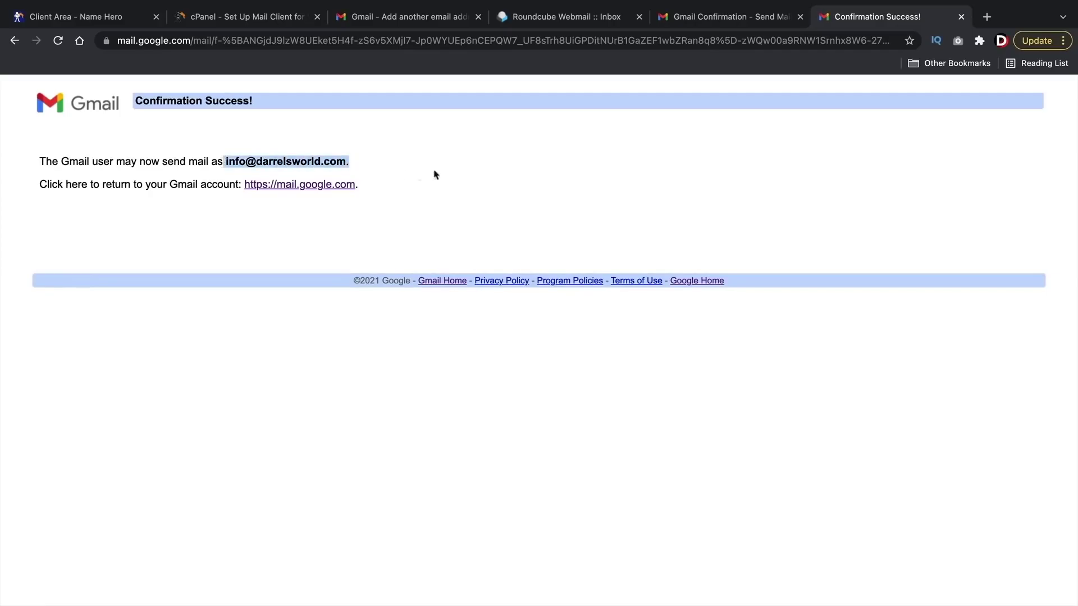
# Step: Paste the copied code into Gmail's verification box and verify it
pyautogui.click(436, 18)
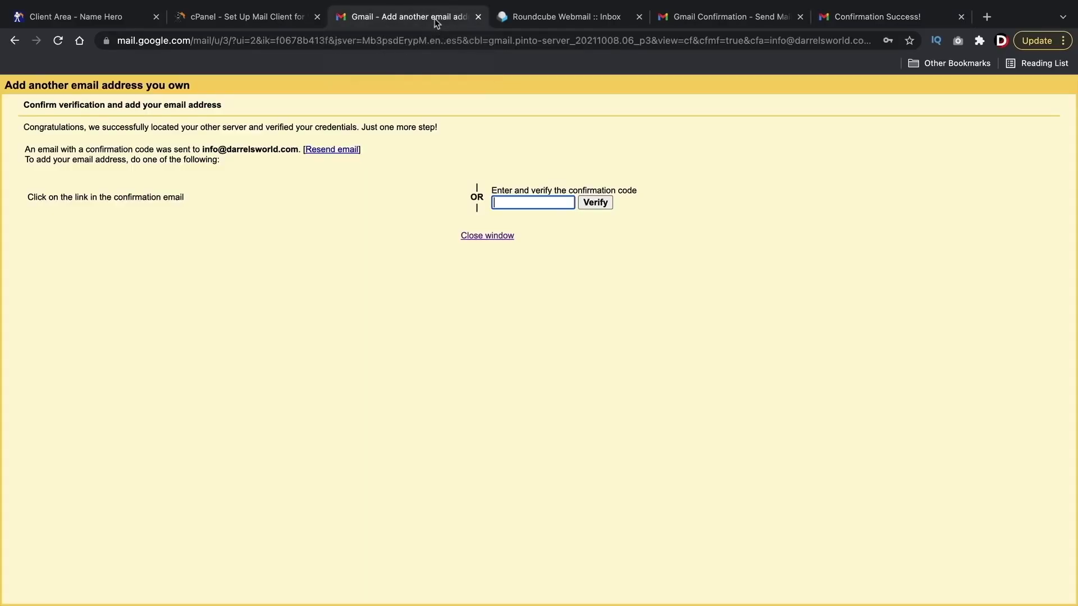
pyautogui.rightClick(504, 203)
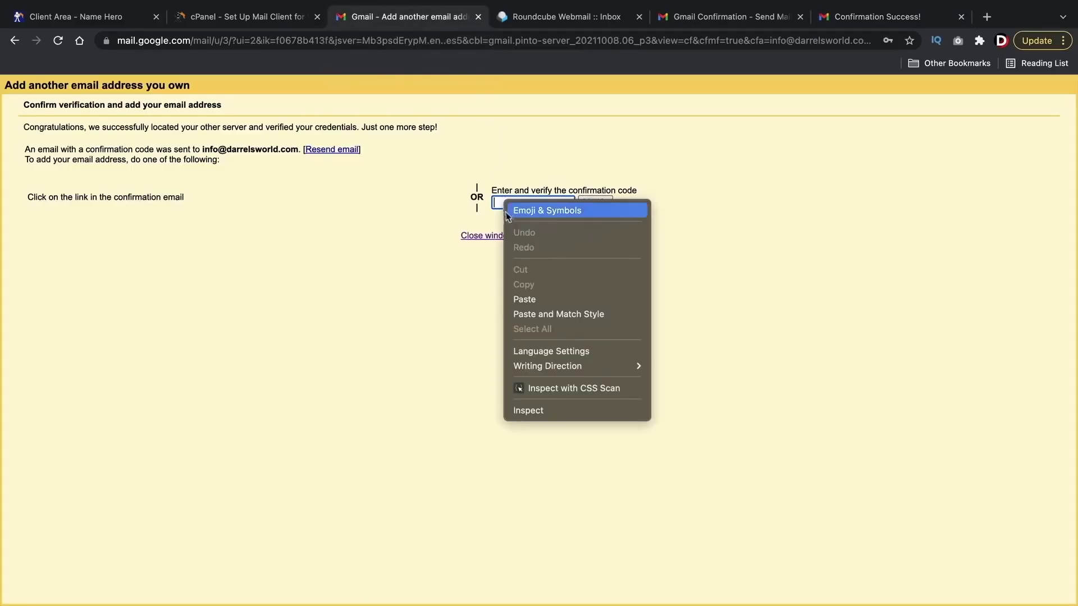
pyautogui.click(524, 297)
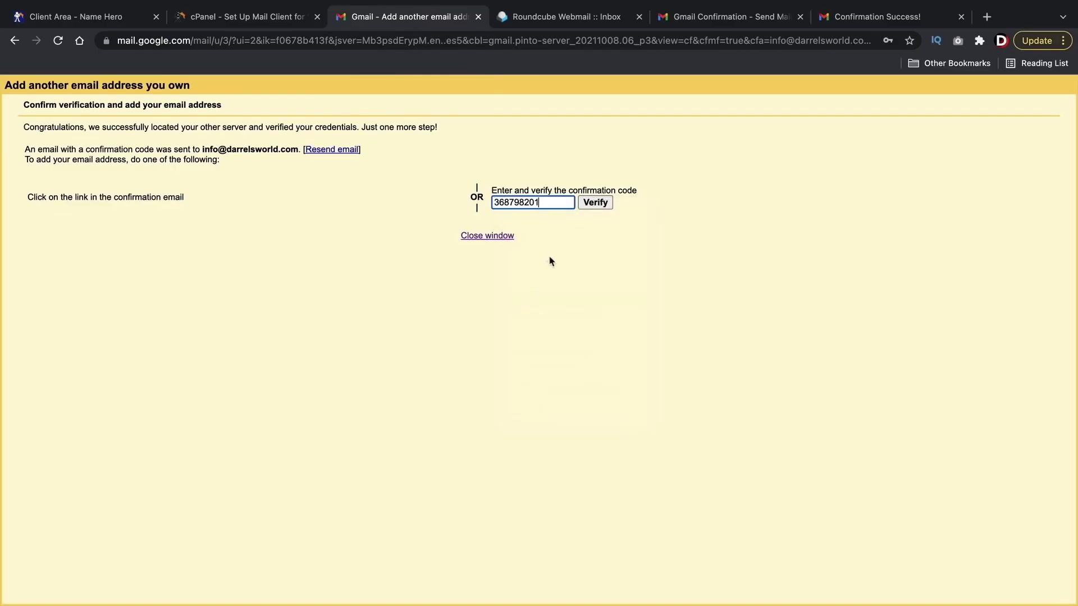
pyautogui.click(599, 207)
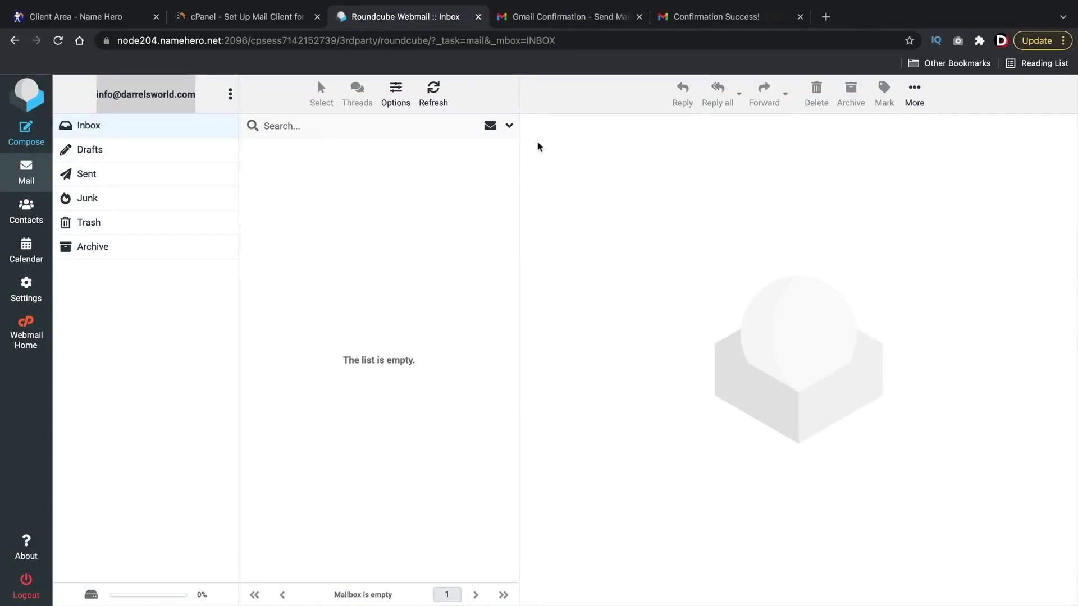
# Step: Reopen the Gmail confirmation email and follow its confirmation link again
pyautogui.click(562, 17)
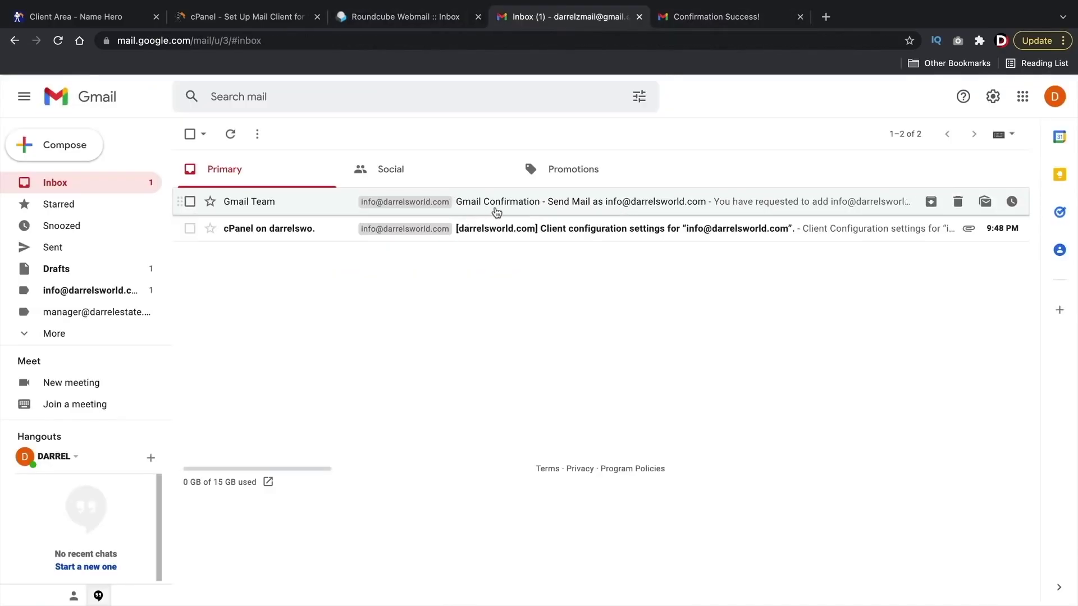
pyautogui.click(704, 18)
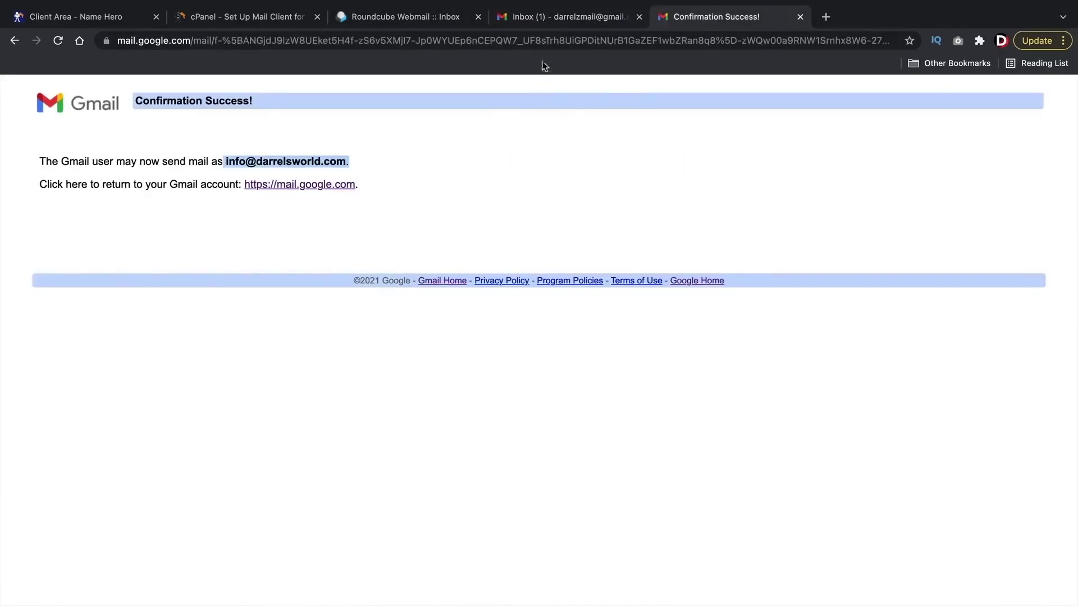
pyautogui.click(551, 22)
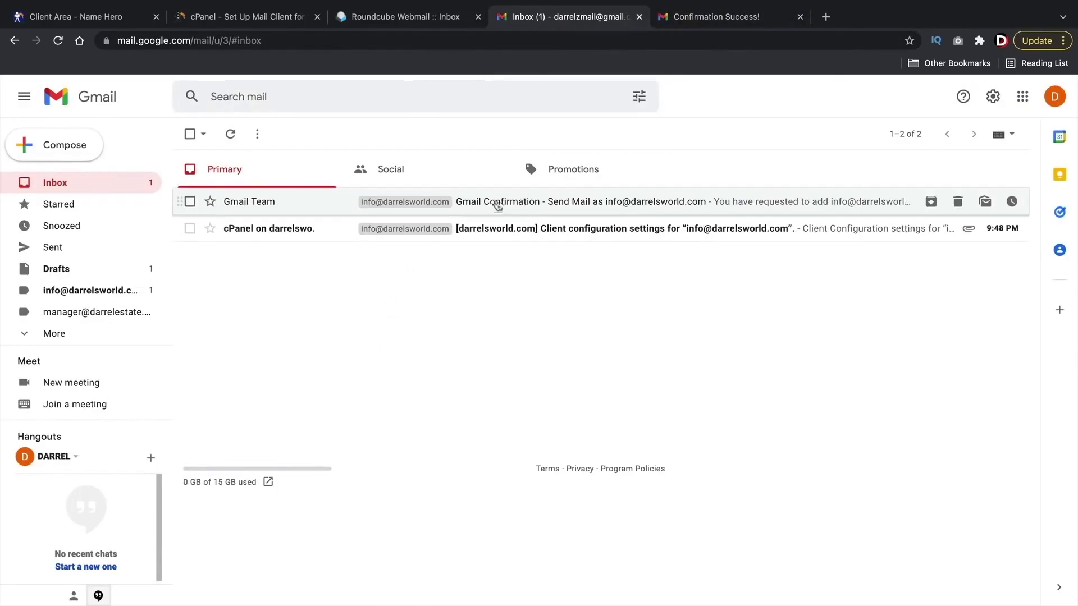
pyautogui.click(520, 205)
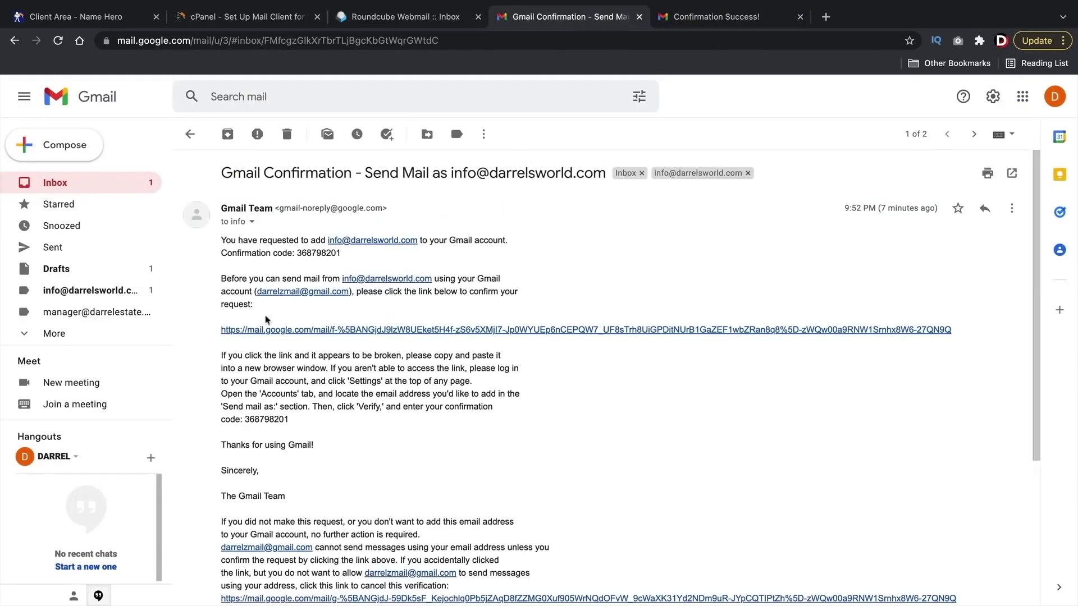
pyautogui.click(304, 332)
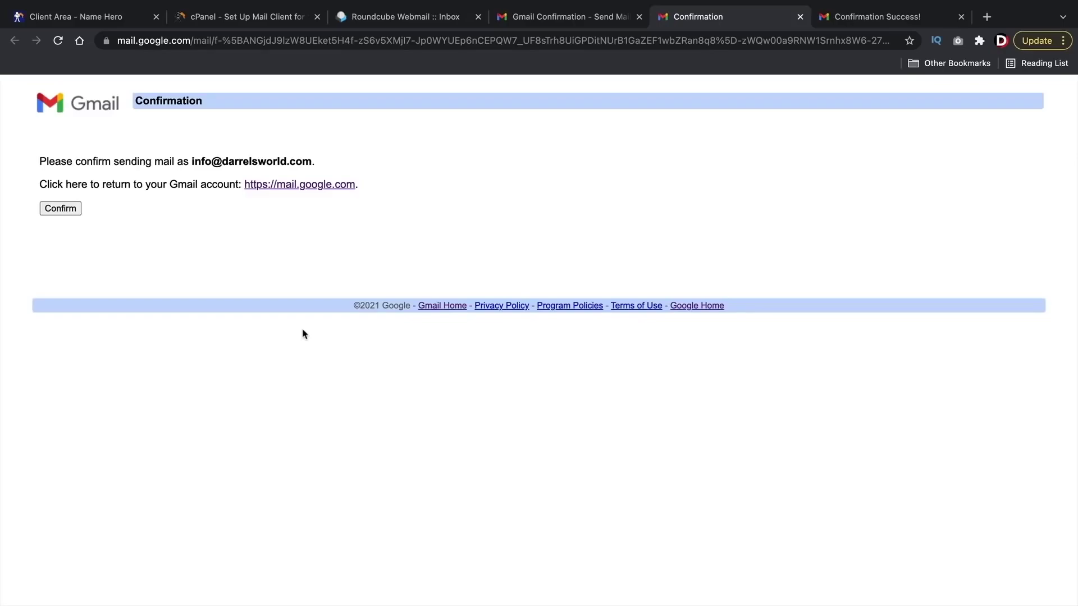
pyautogui.moveTo(190, 161); pyautogui.dragTo(305, 160)
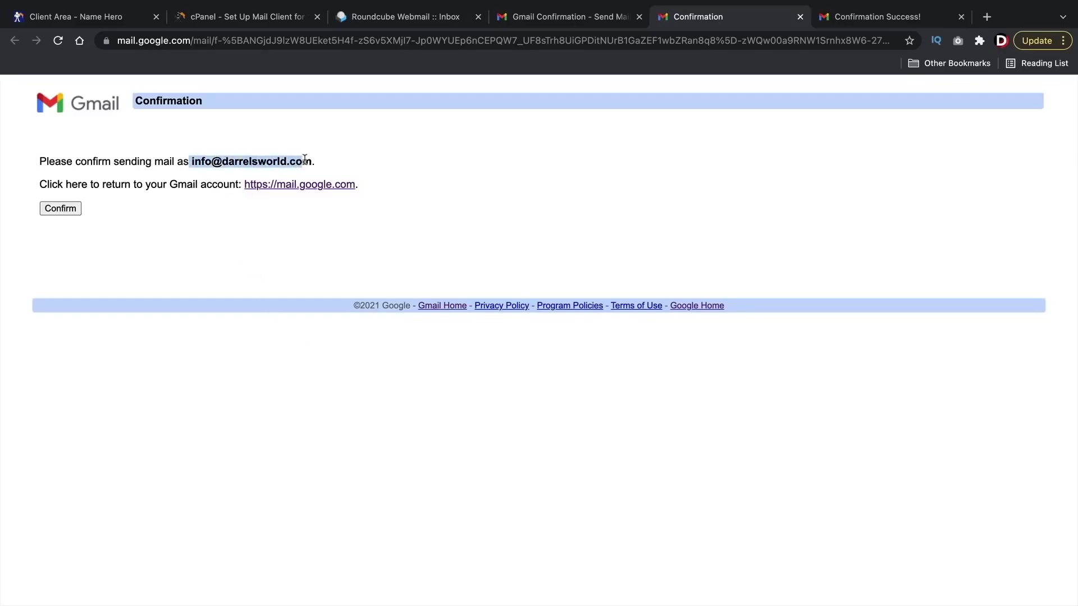
# Step: Confirm sending as the domain address once more, then return to the inbox list
pyautogui.click(864, 25)
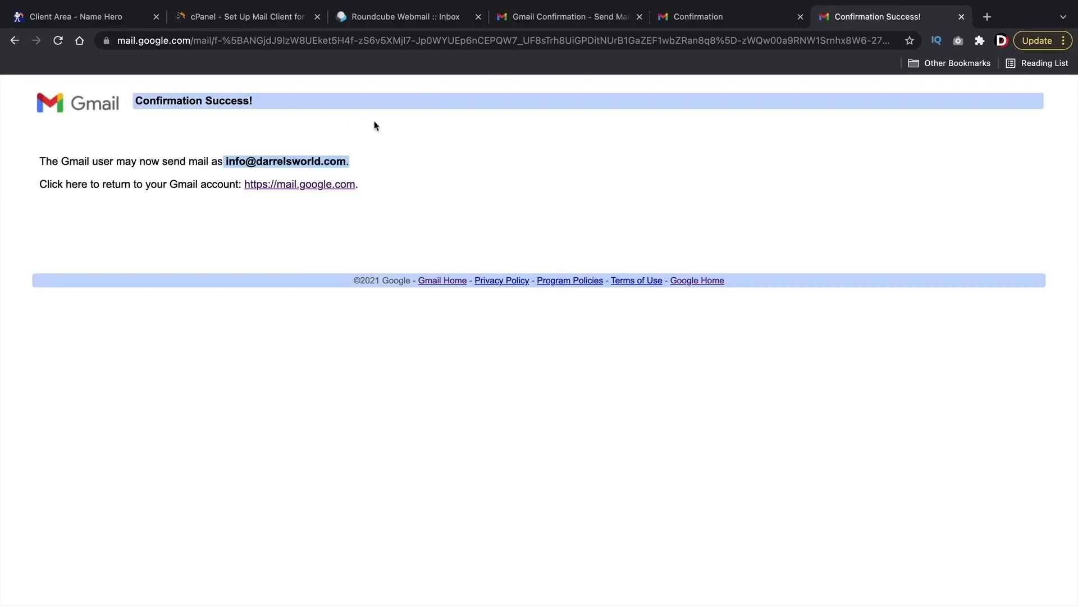
pyautogui.click(585, 30)
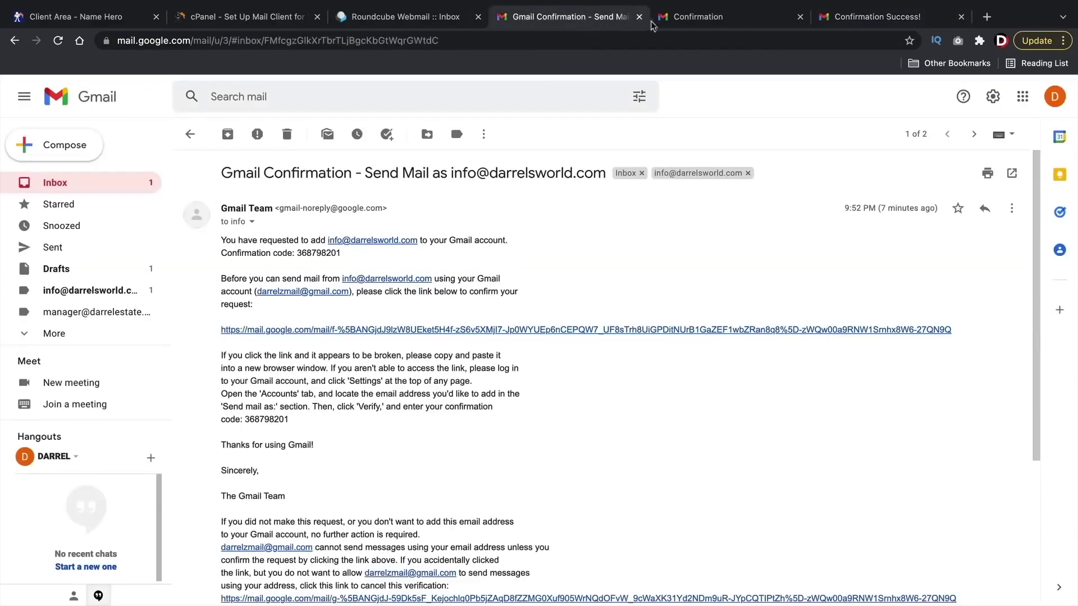
pyautogui.click(686, 23)
pyautogui.click(69, 211)
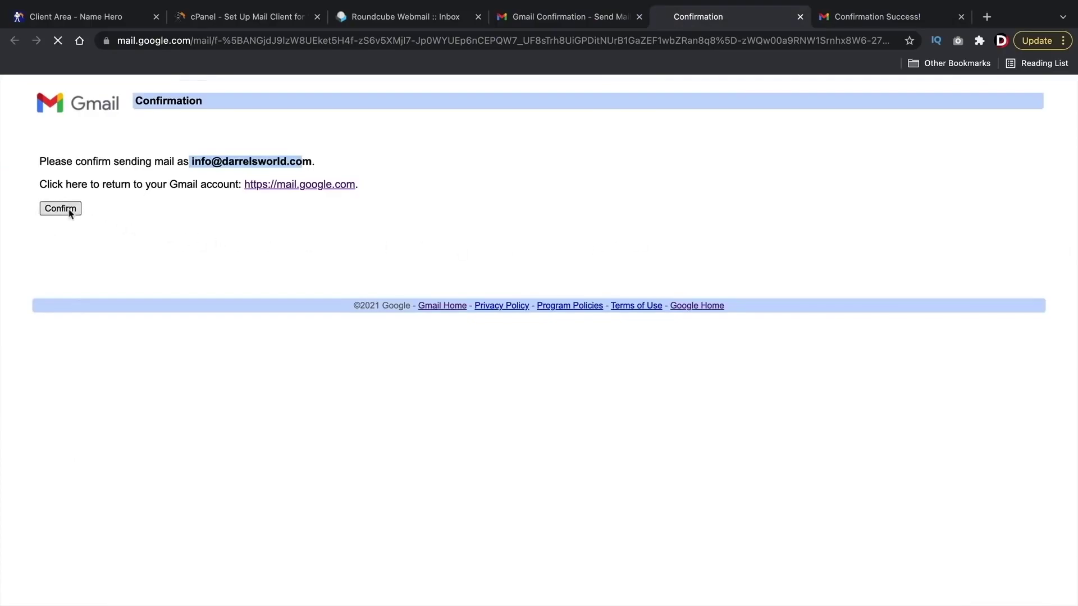
pyautogui.moveTo(125, 164); pyautogui.dragTo(408, 178)
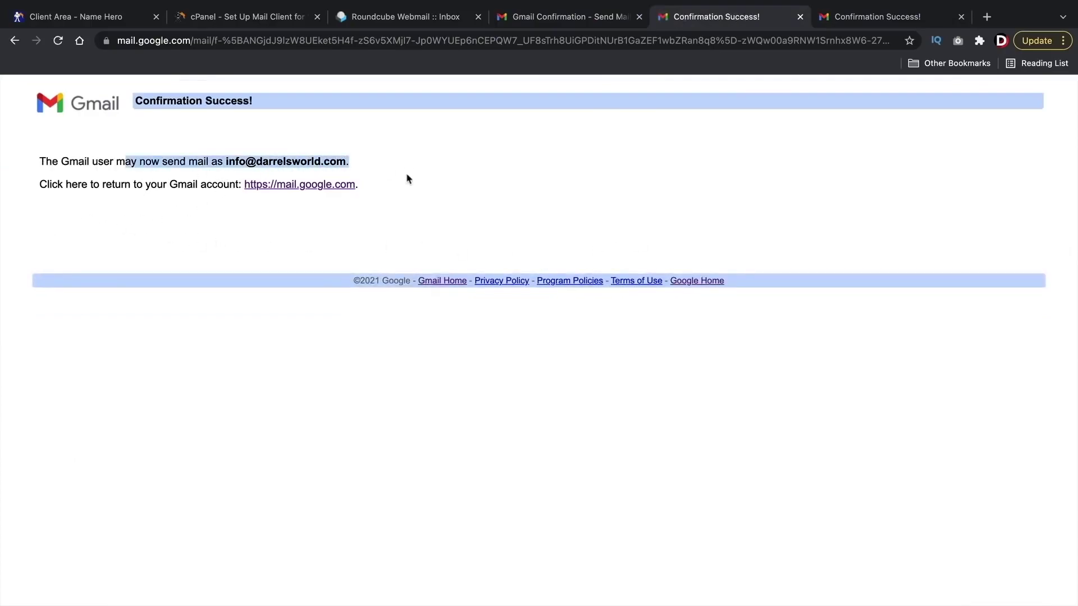
pyautogui.click(535, 26)
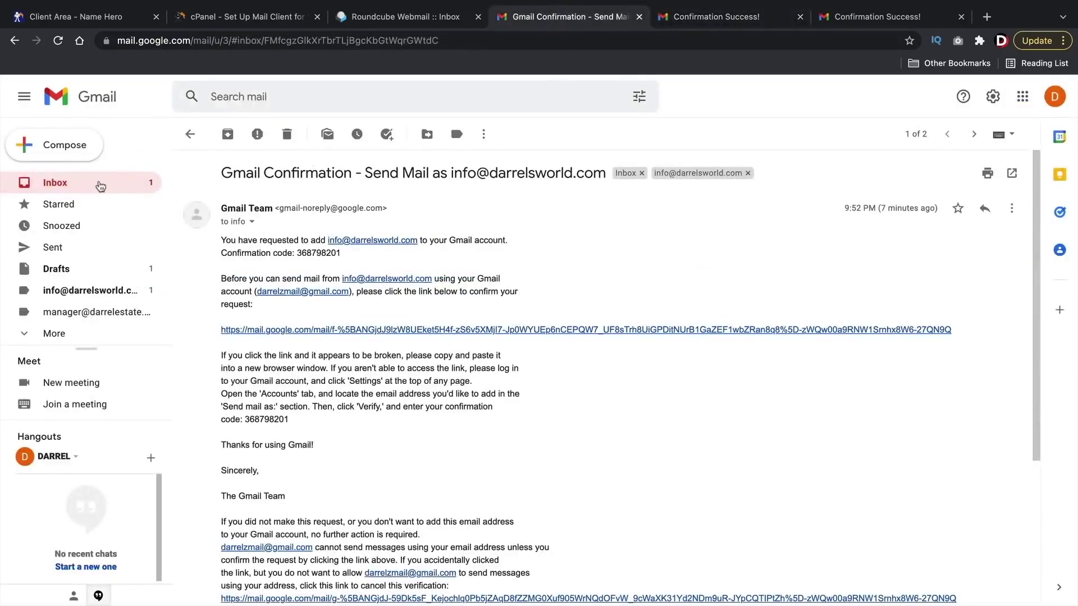
pyautogui.click(101, 186)
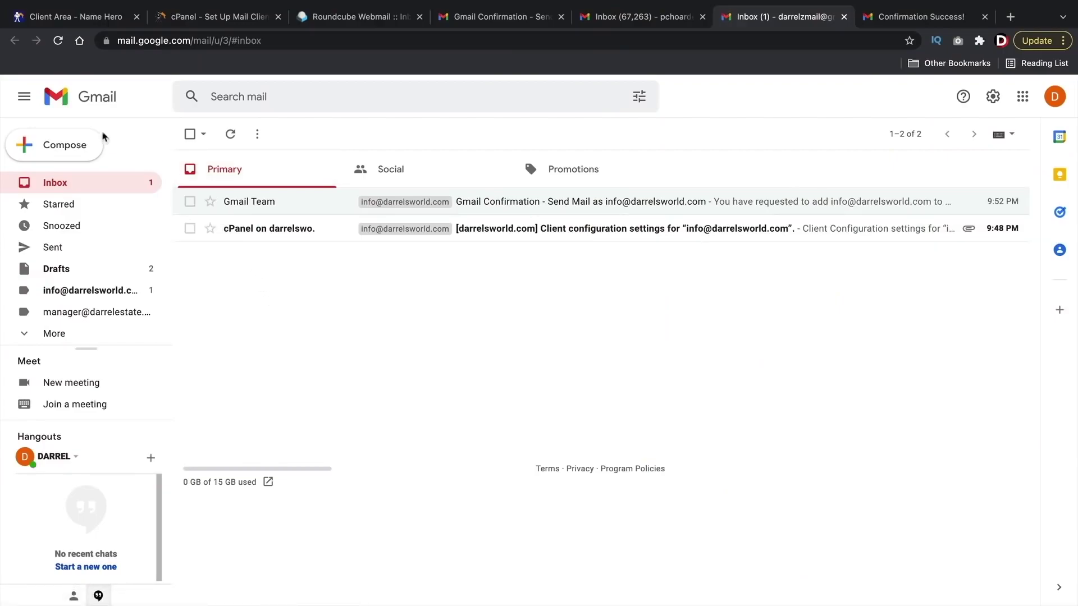
# Step: Compose a new message from the domain address to the second Gmail account
pyautogui.click(62, 146)
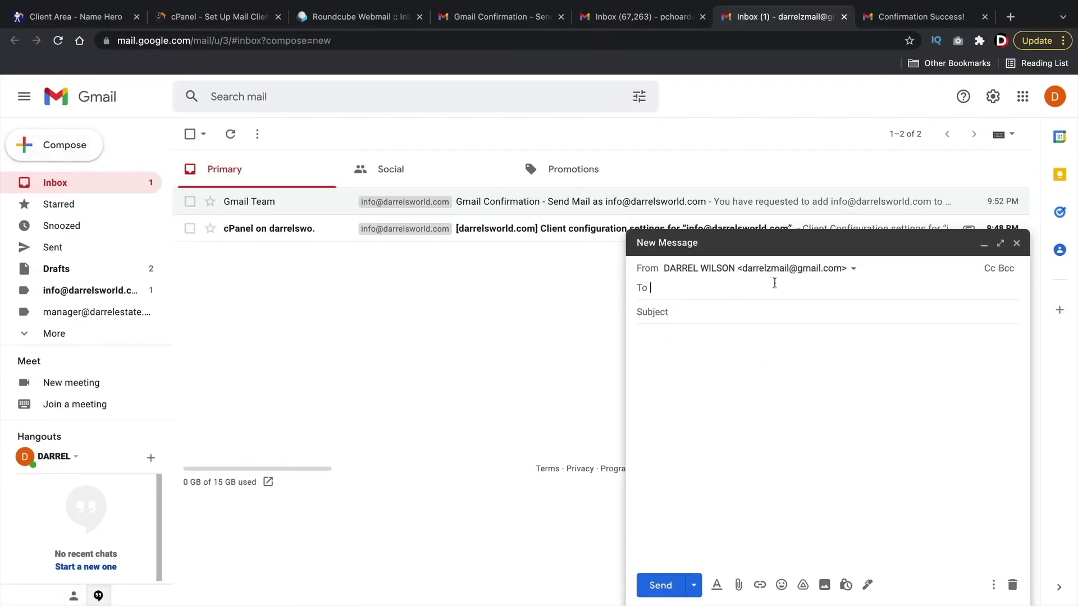
pyautogui.click(852, 271)
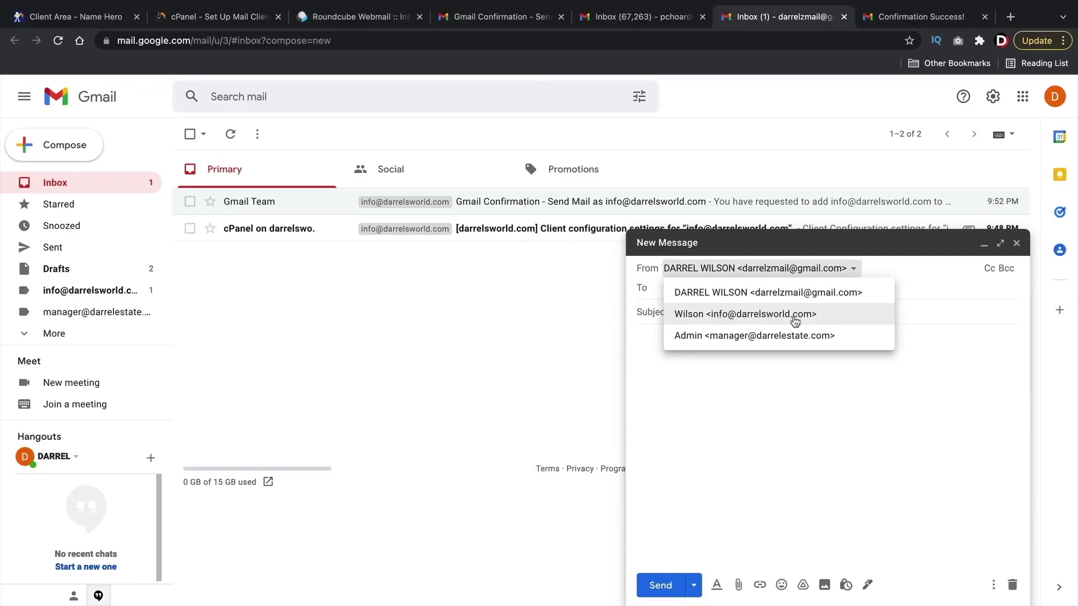
pyautogui.click(698, 316)
pyautogui.click(679, 287)
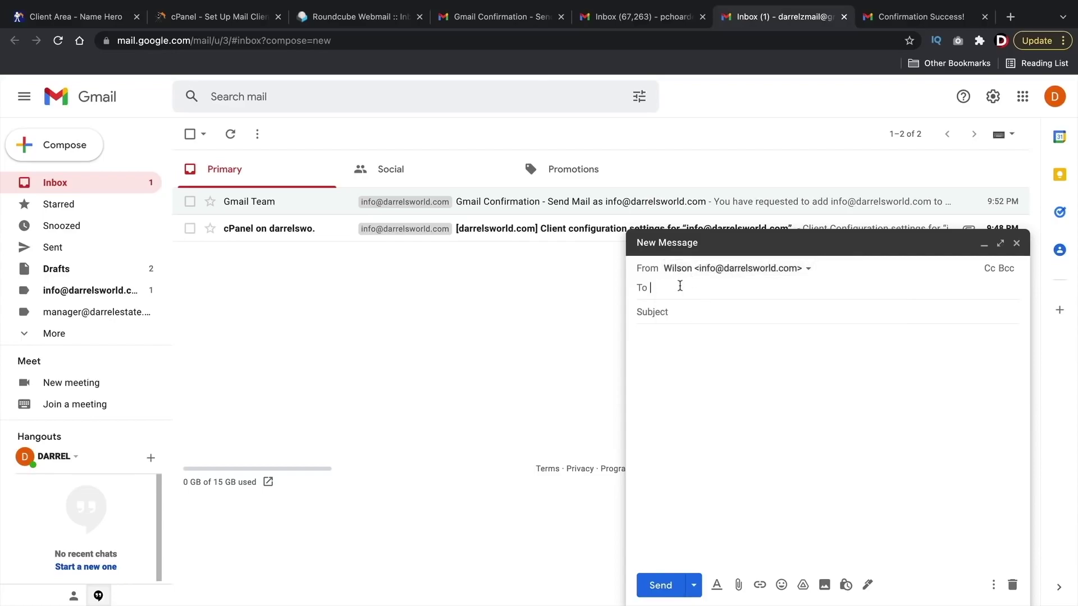
pyautogui.write('DARRE')
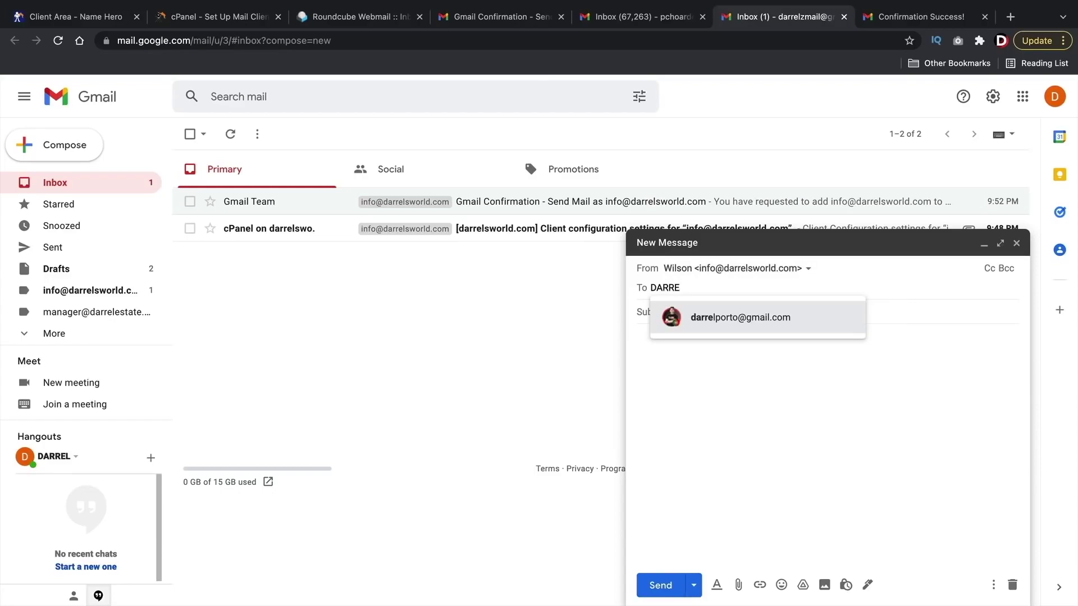
pyautogui.click(710, 323)
# Step: Give the message subject TEST and body TEST, then send it
pyautogui.click(709, 310)
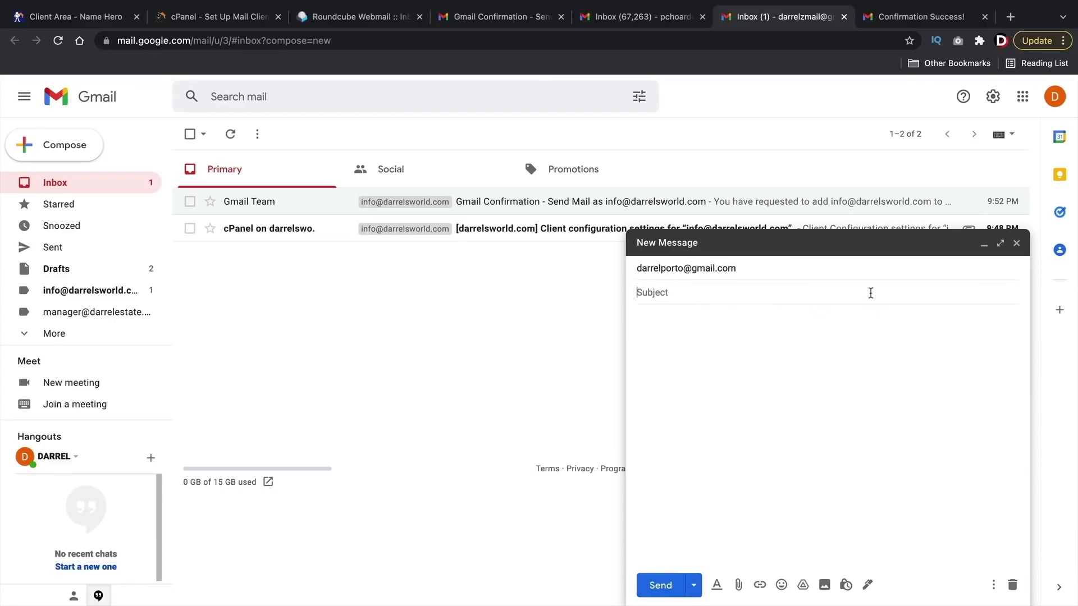
pyautogui.write('test')
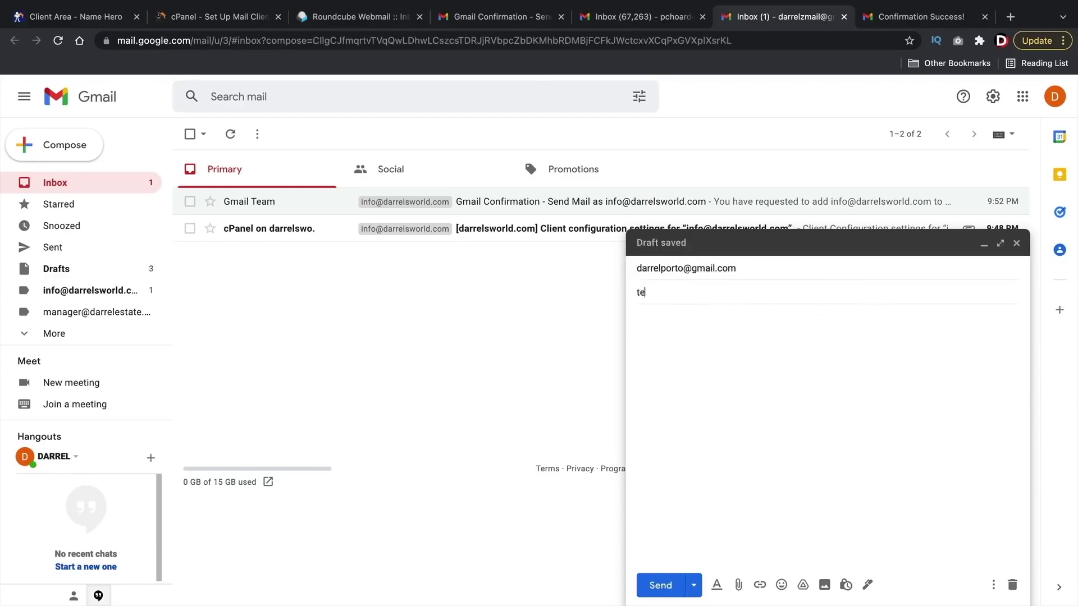
pyautogui.press('BackSpace')
pyautogui.press('BackSpace')
pyautogui.press('BackSpace')
pyautogui.write('TEST')
pyautogui.press('Tab')
pyautogui.write('TES')
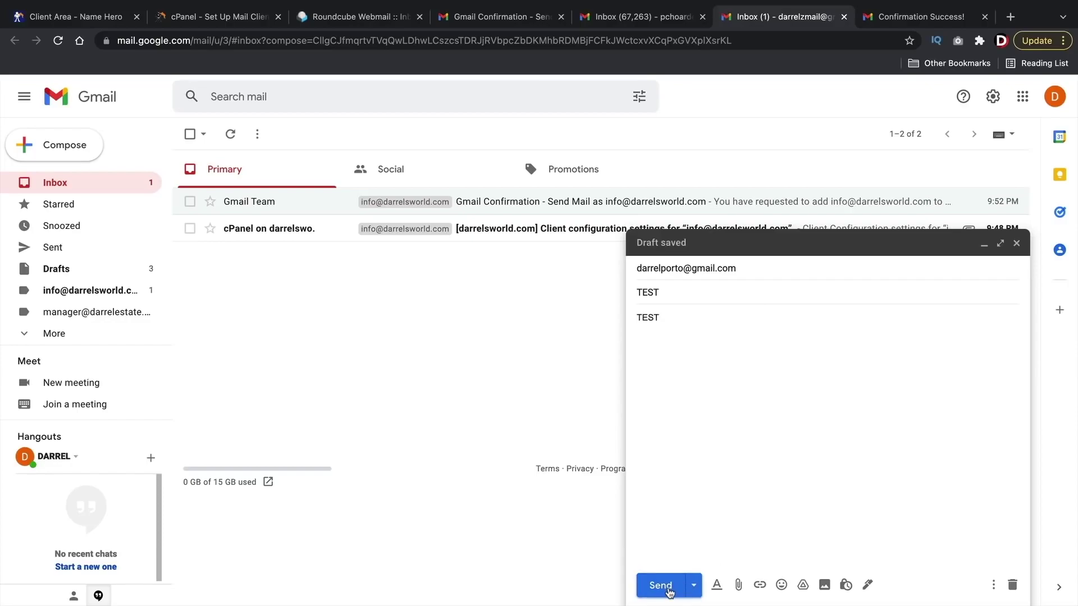
pyautogui.click(669, 589)
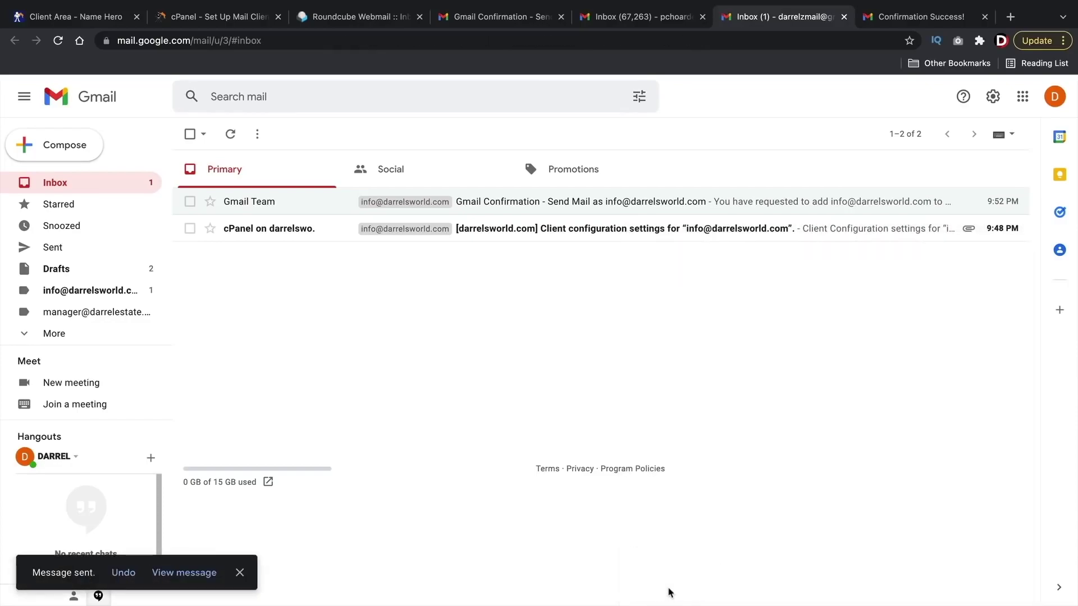
# Step: Check the domain mailbox in Roundcube, then open the TEST message in the second Gmail account
pyautogui.click(90, 290)
pyautogui.click(65, 182)
pyautogui.moveTo(277, 236)
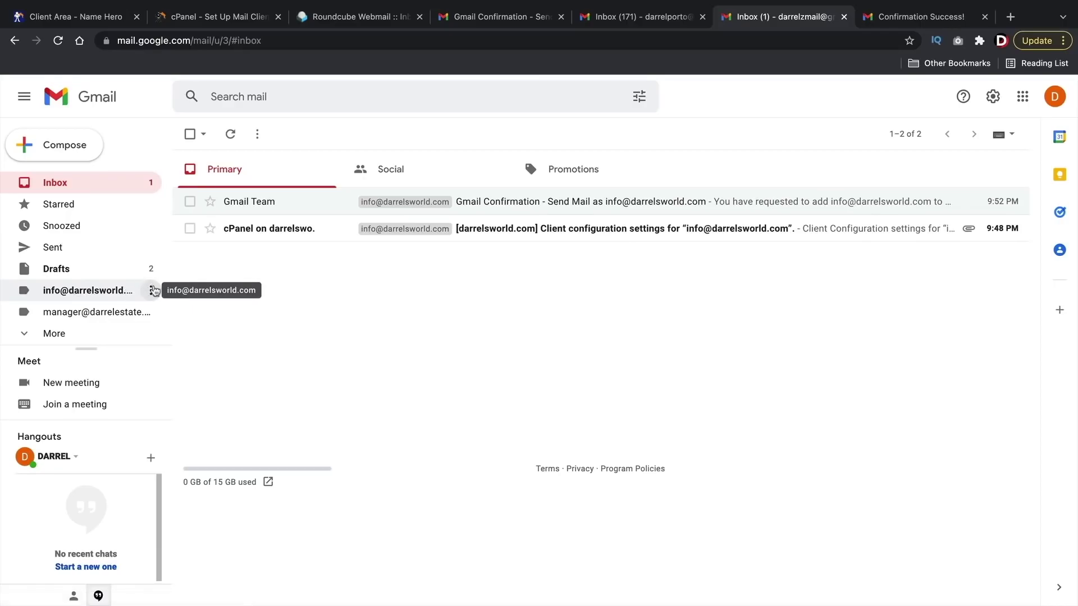
pyautogui.click(332, 20)
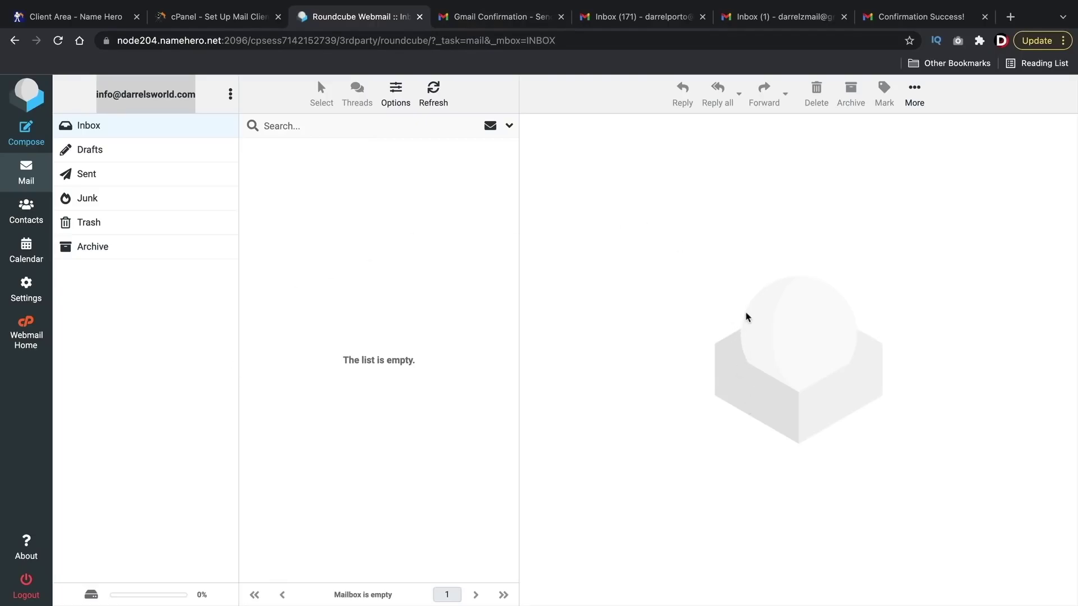
pyautogui.click(638, 24)
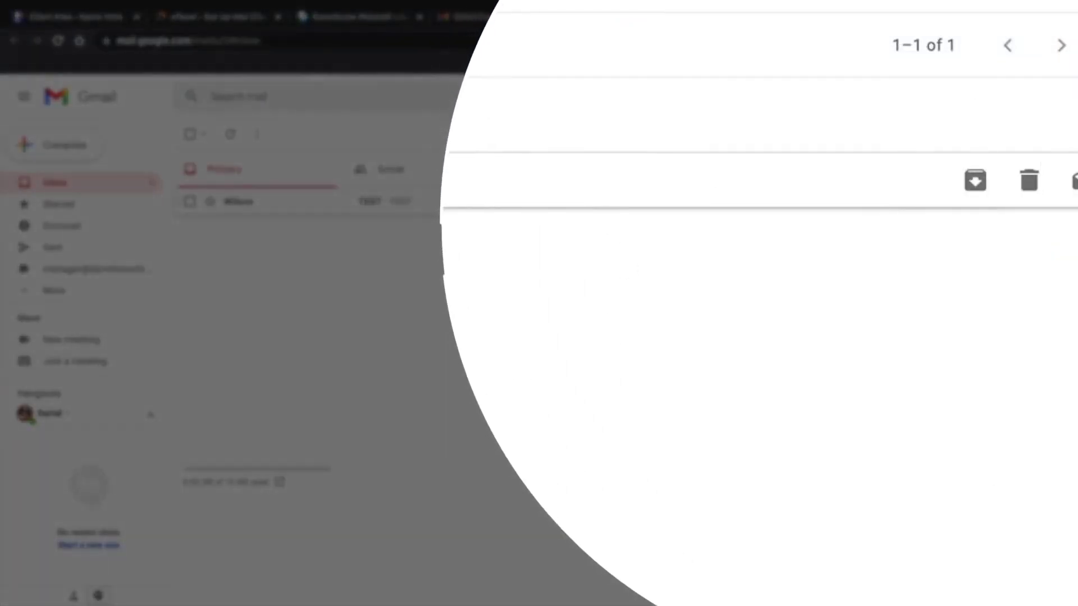
pyautogui.click(585, 211)
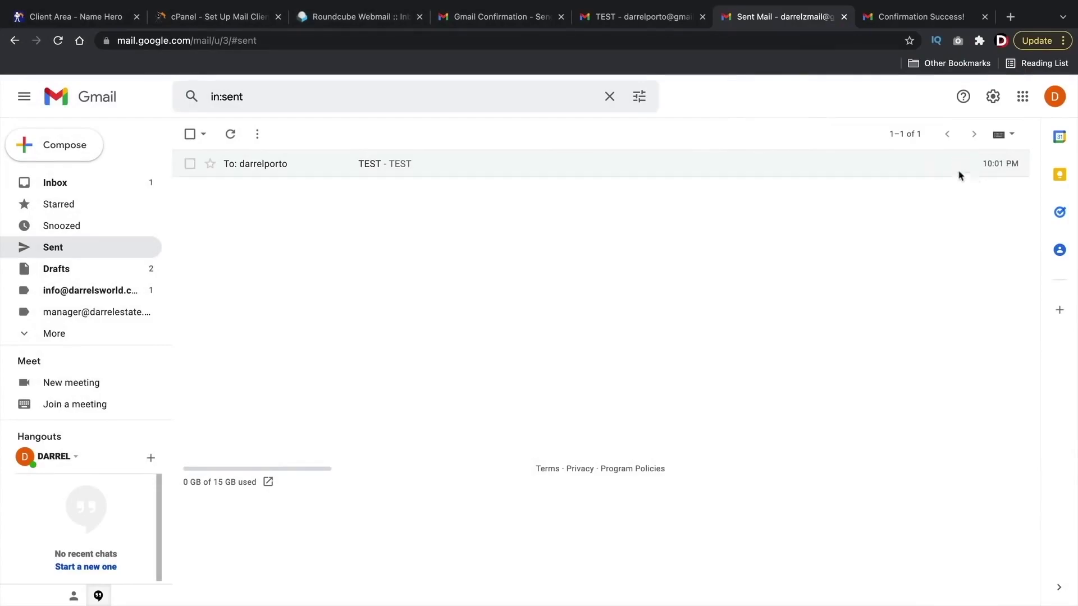
pyautogui.click(654, 18)
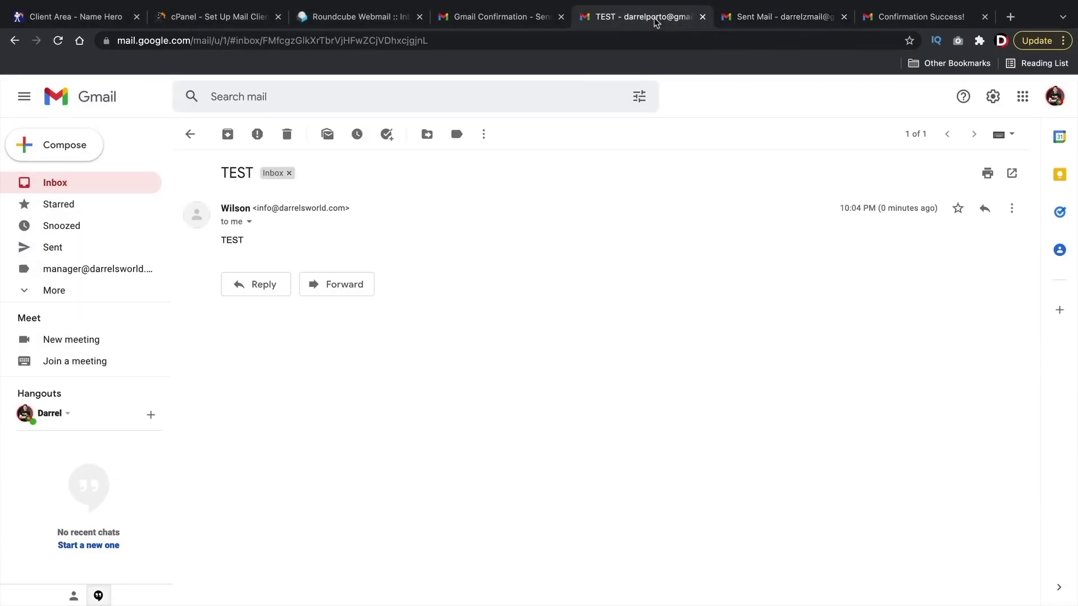
# Step: Reply 'HEY MAN WHATS UP!' to the TEST message from the second Gmail account
pyautogui.click(190, 135)
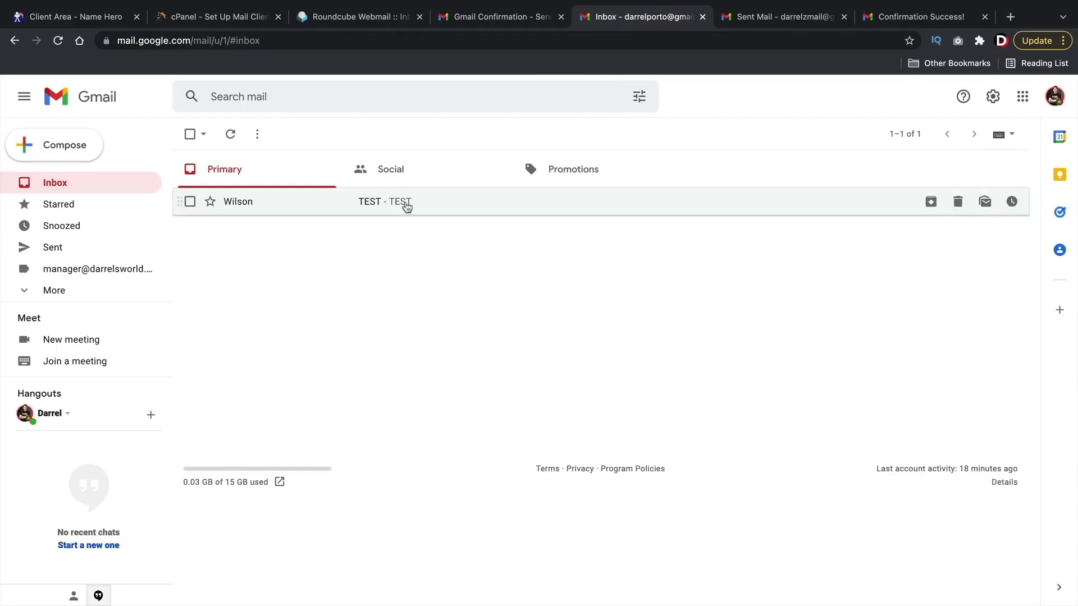
pyautogui.click(403, 206)
pyautogui.click(252, 286)
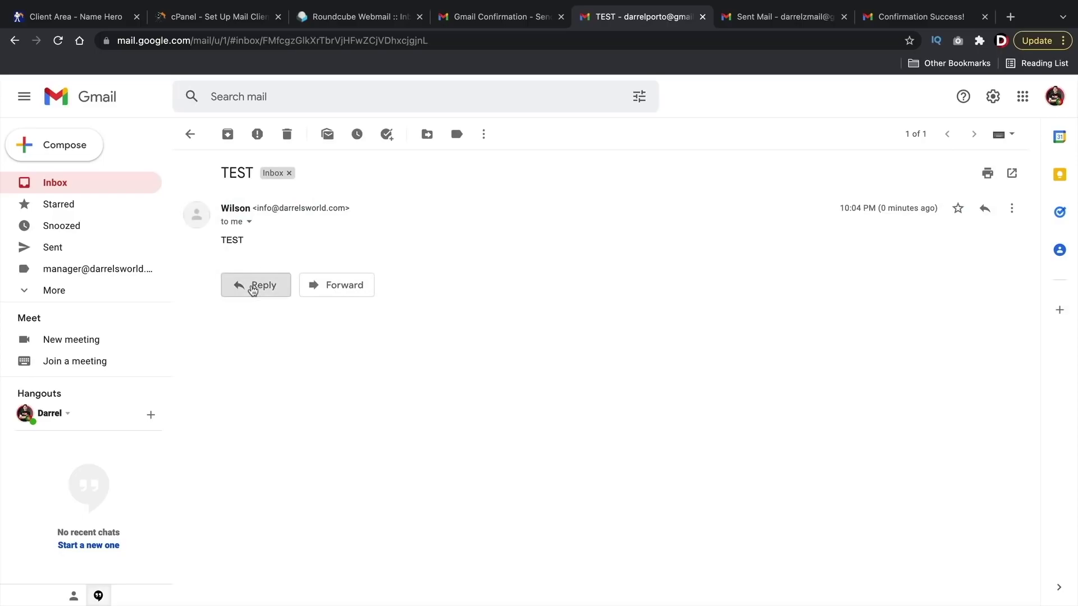
pyautogui.write('HEY MAN WHATS UP!')
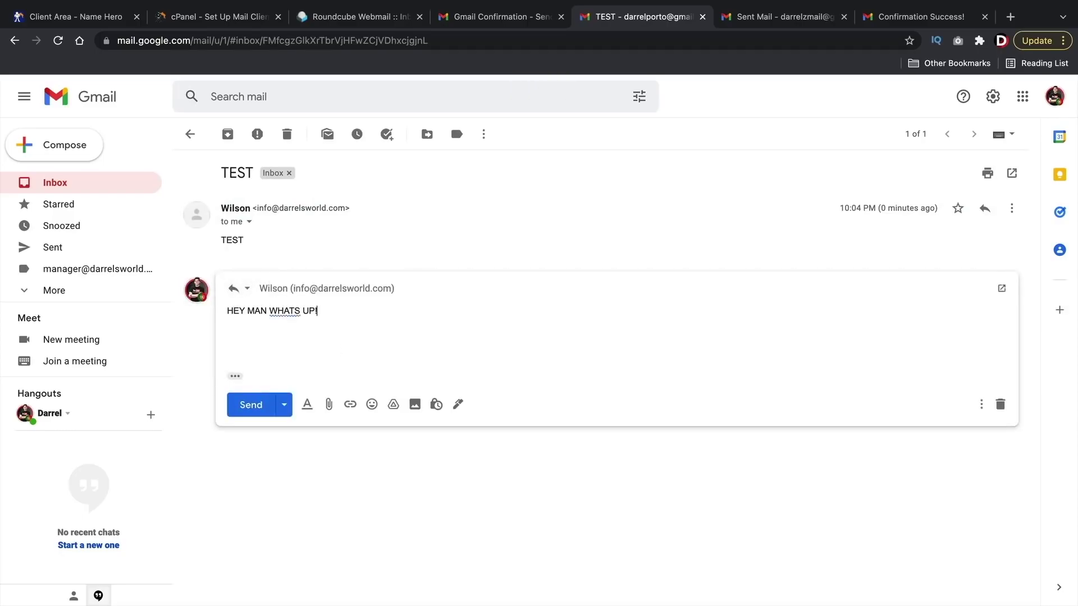
pyautogui.click(261, 412)
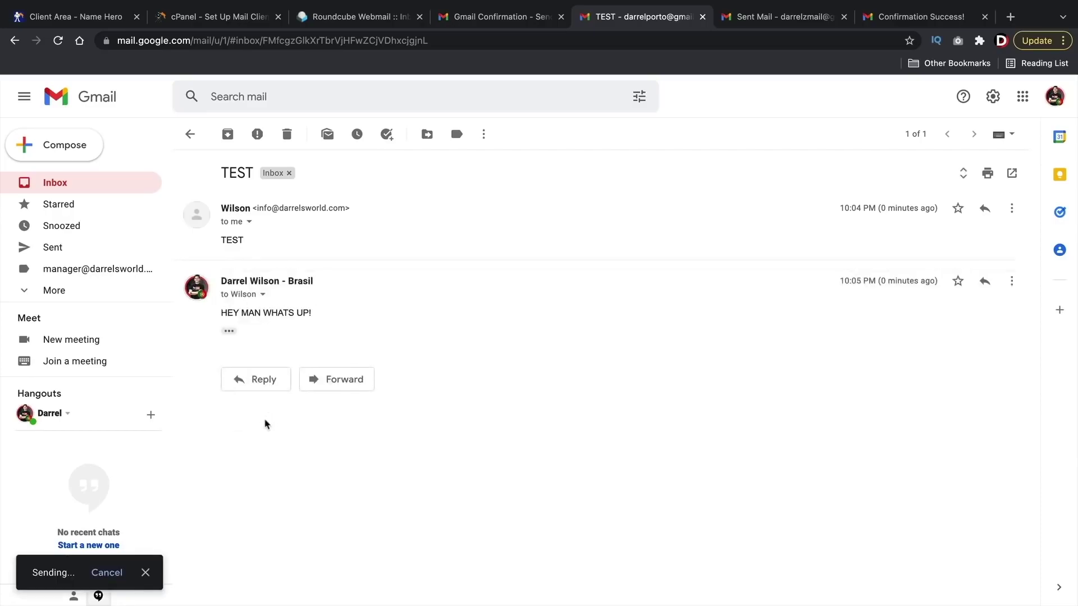
pyautogui.moveTo(312, 316); pyautogui.dragTo(219, 312)
pyautogui.click(268, 309)
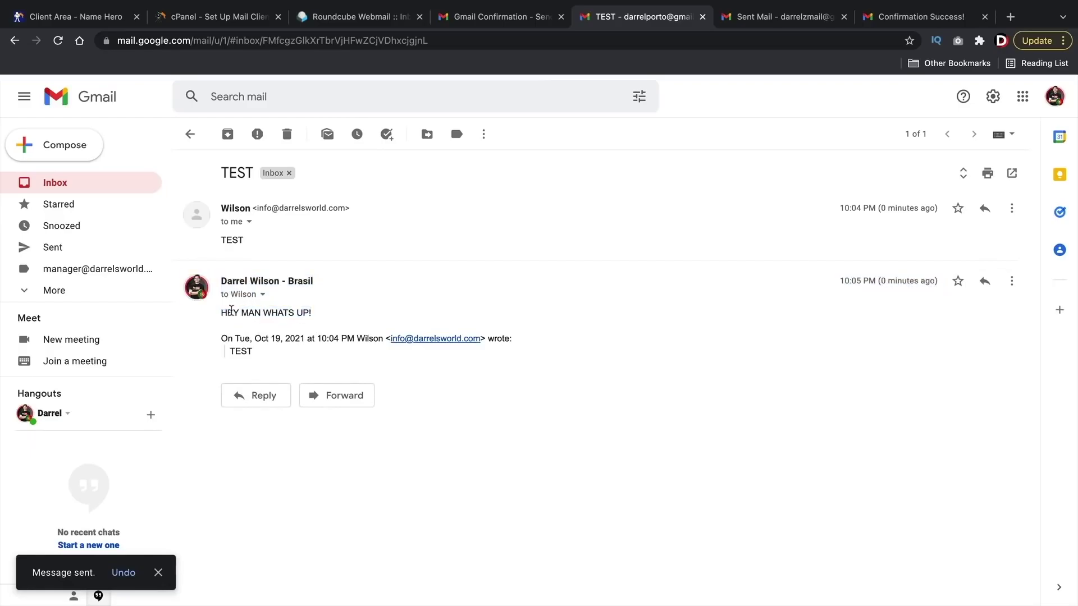
# Step: Open the TEST thread in the main account and inspect the reply's sender, recipient and arrival time
pyautogui.click(769, 19)
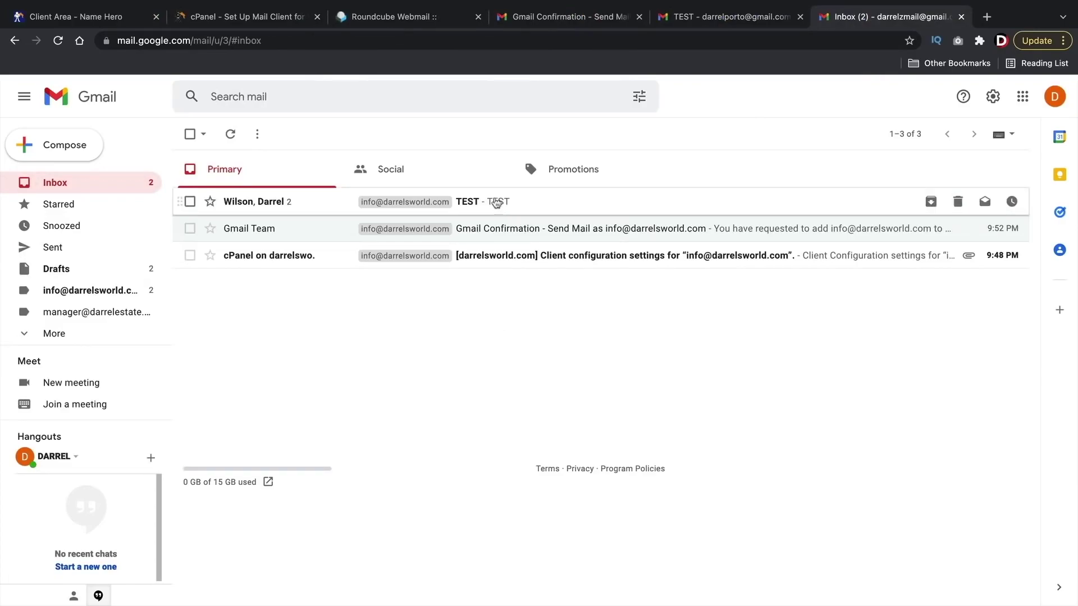
pyautogui.click(479, 203)
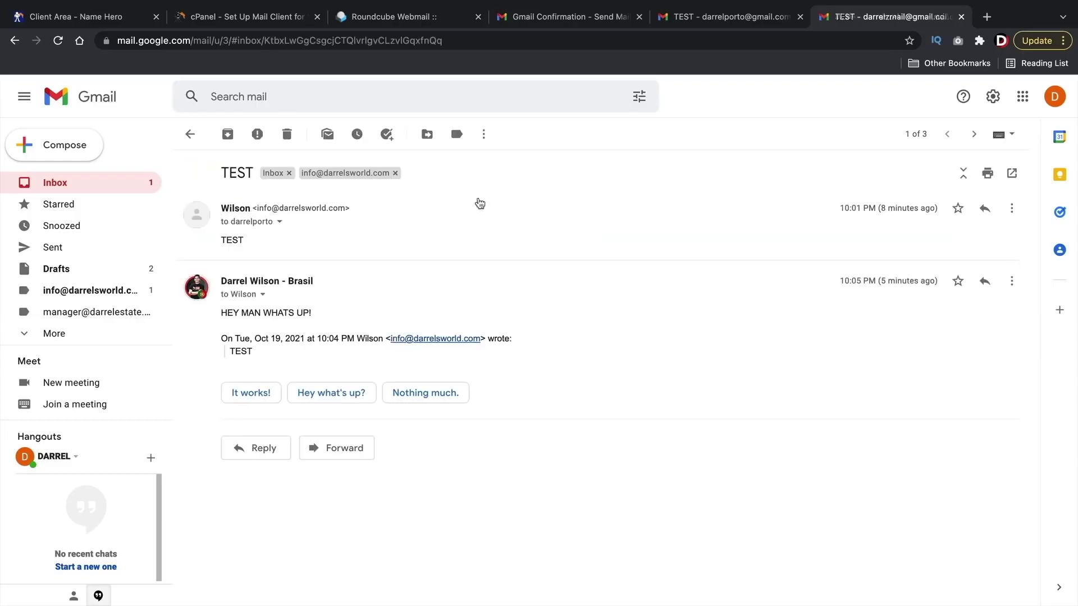
pyautogui.tripleClick(275, 281)
pyautogui.click(263, 296)
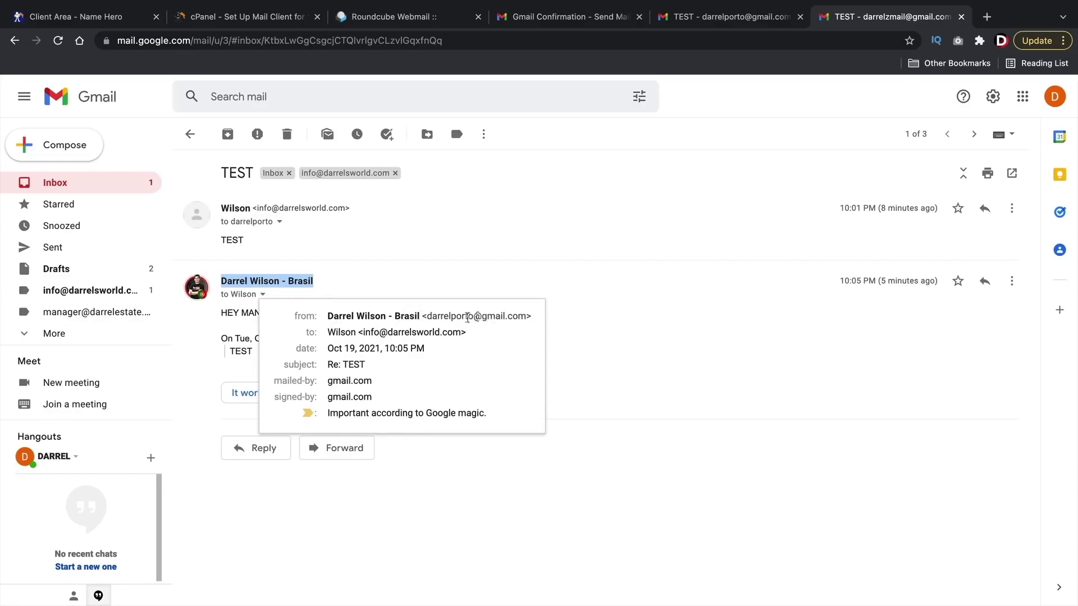
pyautogui.moveTo(367, 334); pyautogui.dragTo(405, 333)
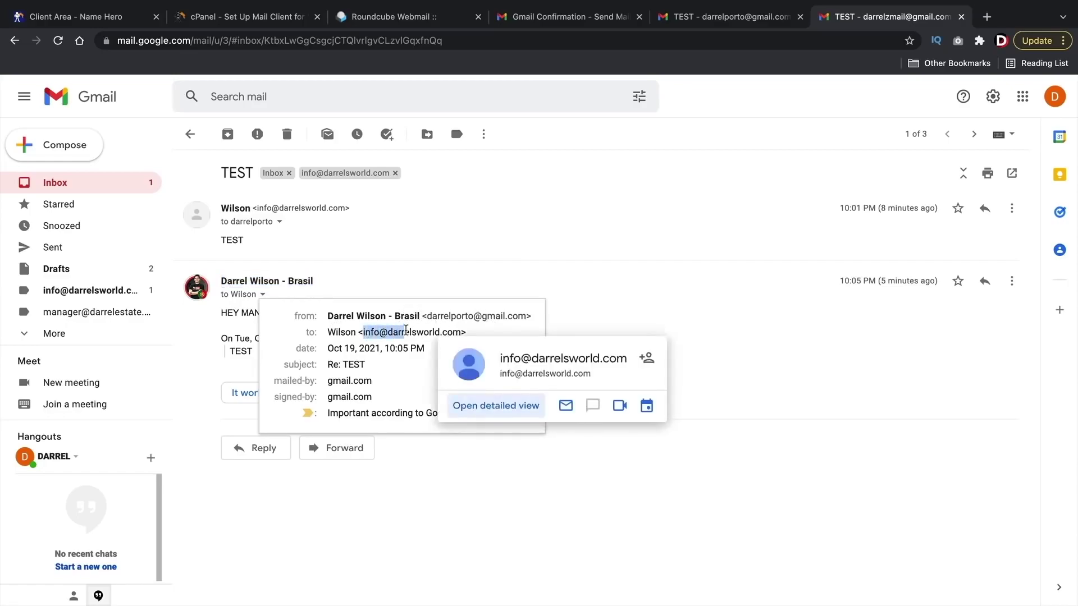
pyautogui.click(670, 307)
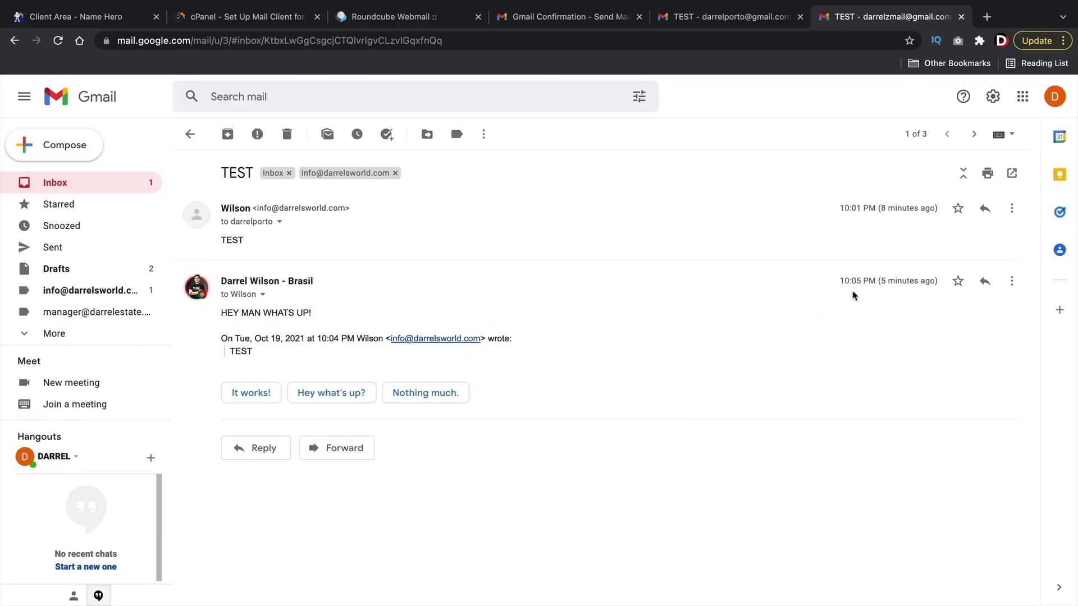
pyautogui.moveTo(879, 281); pyautogui.dragTo(938, 280)
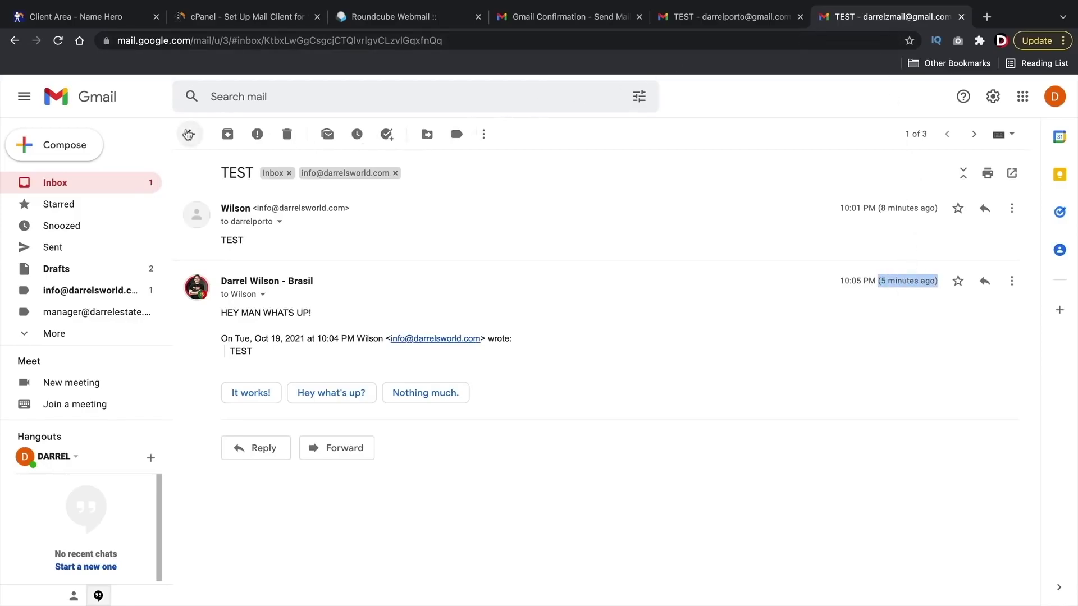
# Step: Return to the main inbox after comparing the reply's sent time in the second account
pyautogui.click(188, 134)
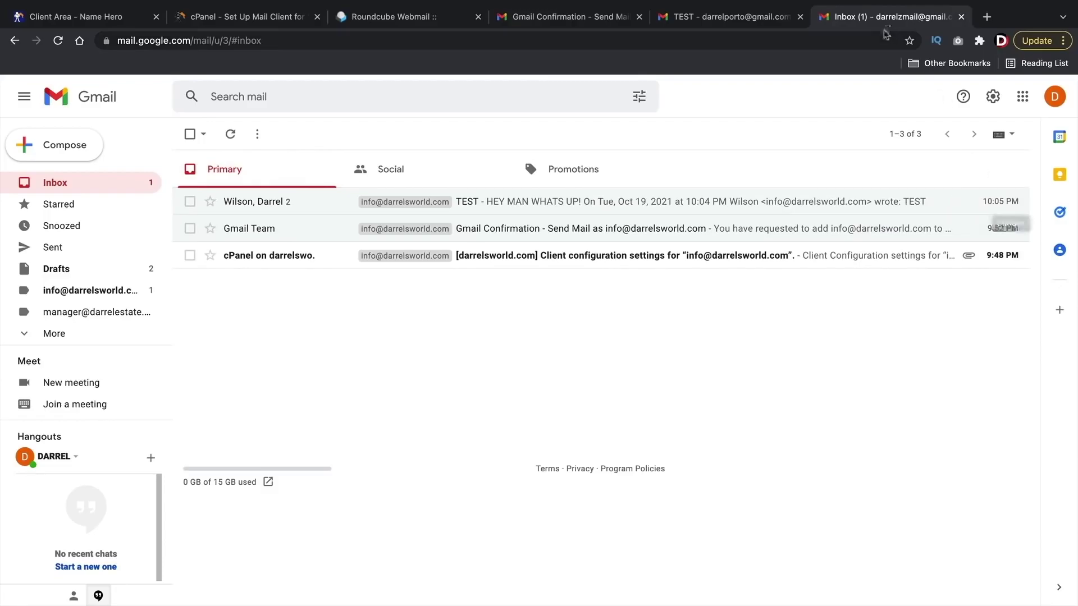
pyautogui.click(776, 21)
pyautogui.moveTo(839, 282); pyautogui.dragTo(938, 281)
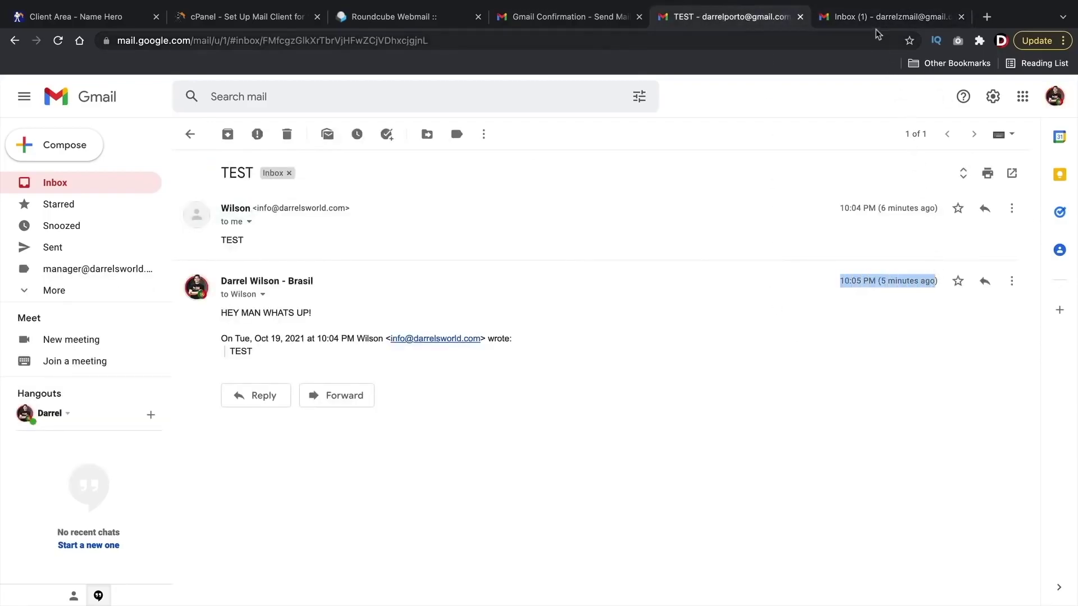
pyautogui.click(872, 25)
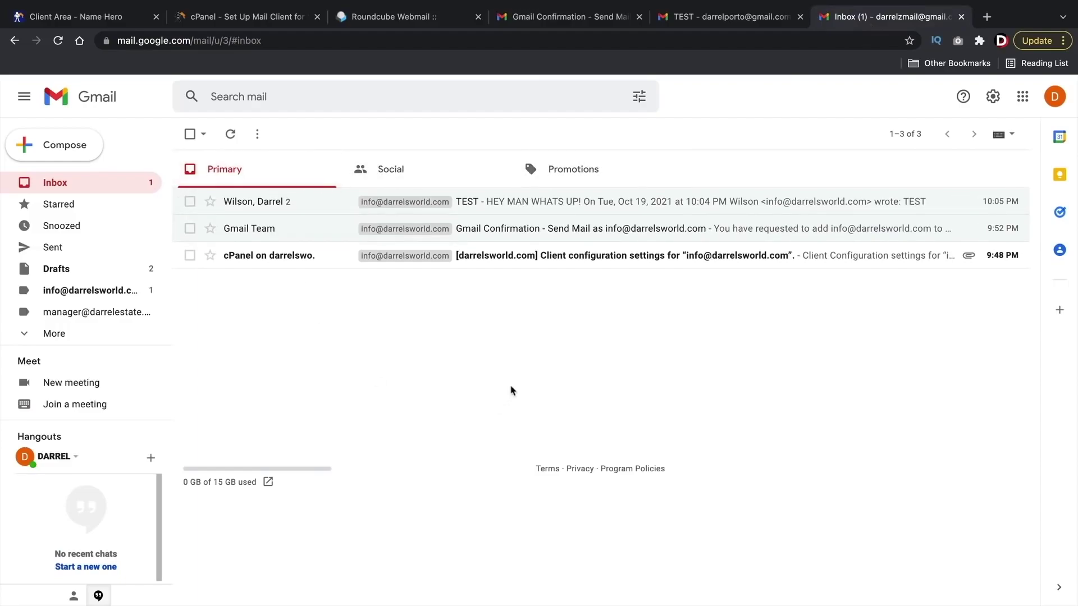